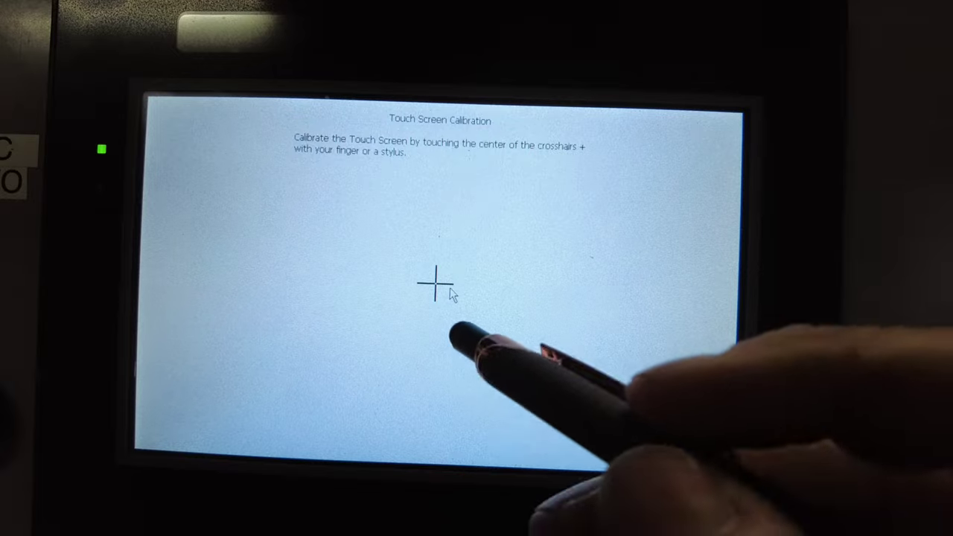
Step: Tap the centre, bottom-left, bottom-right and top-right crosshairs to save the touch calibration
{"action": "left_click", "coordinate": [435, 282]}
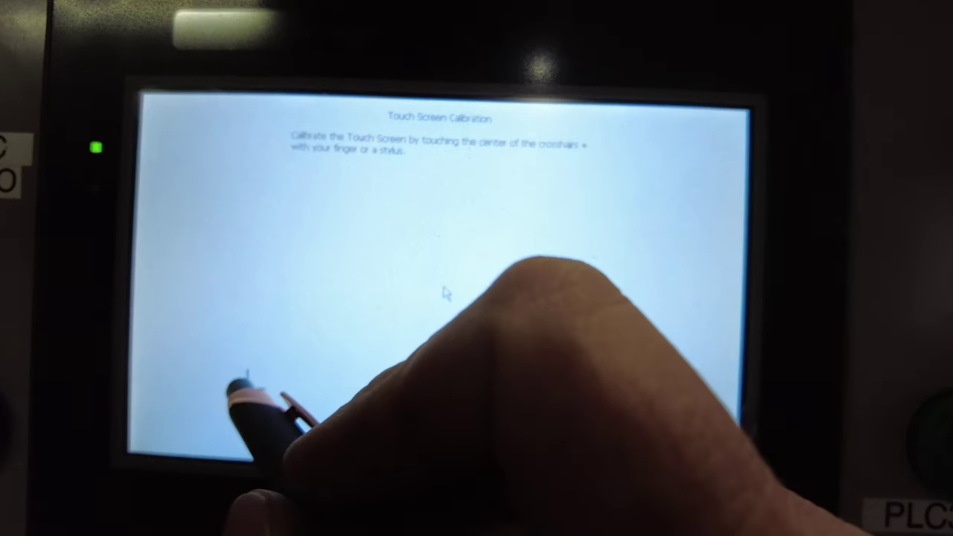
{"action": "left_click", "coordinate": [257, 392]}
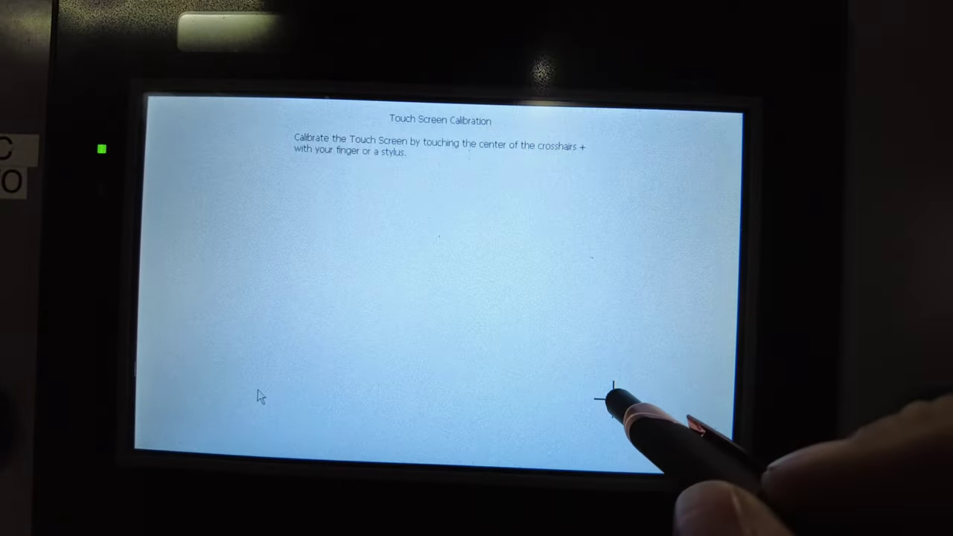
{"action": "left_click", "coordinate": [619, 399]}
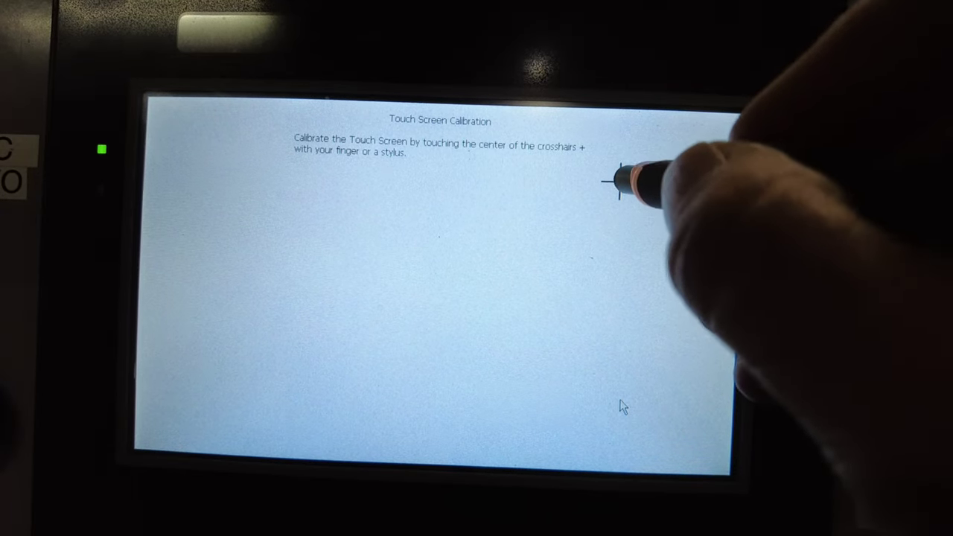
{"action": "left_click", "coordinate": [619, 181]}
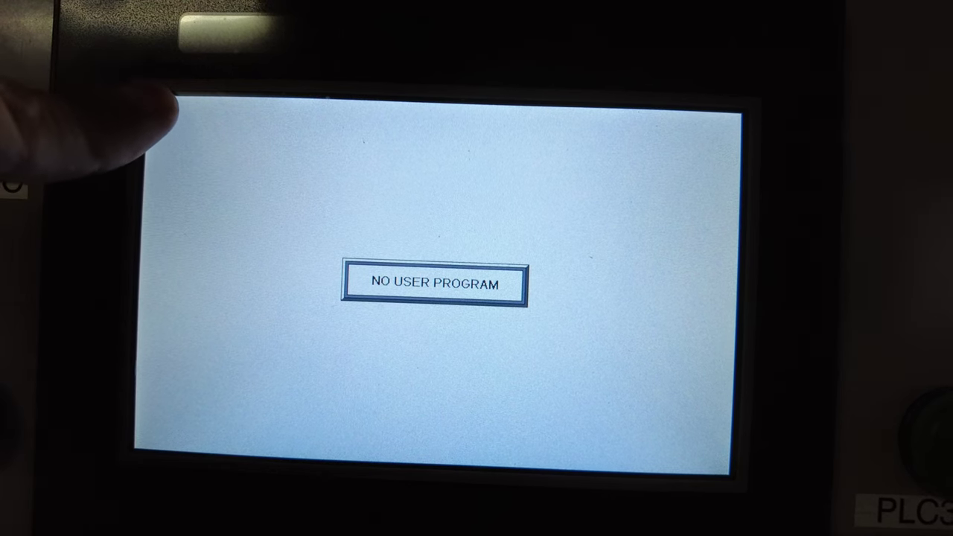
Step: Go from the panel's MAIN MENU through Setting to the IP Address setting screen
{"action": "left_click", "coordinate": [168, 112]}
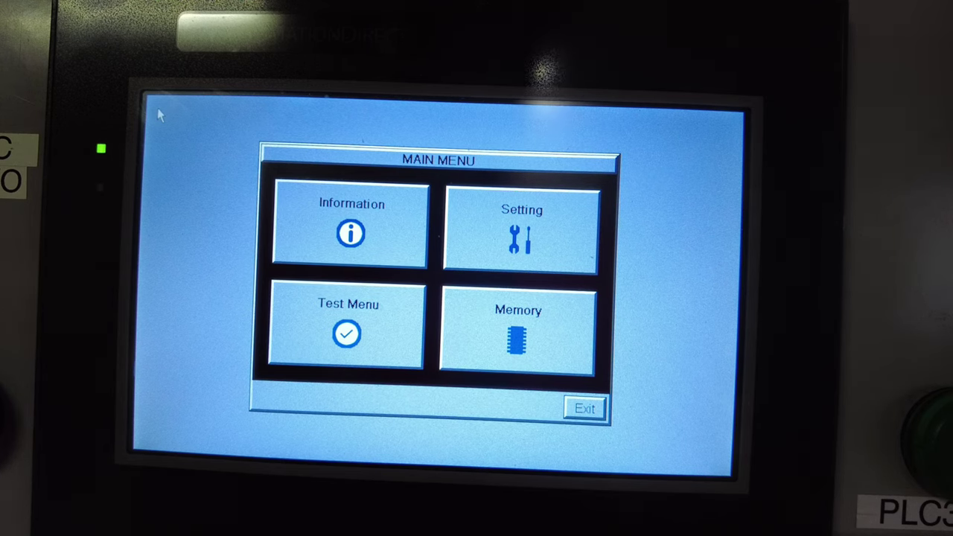
{"action": "left_click", "coordinate": [528, 223]}
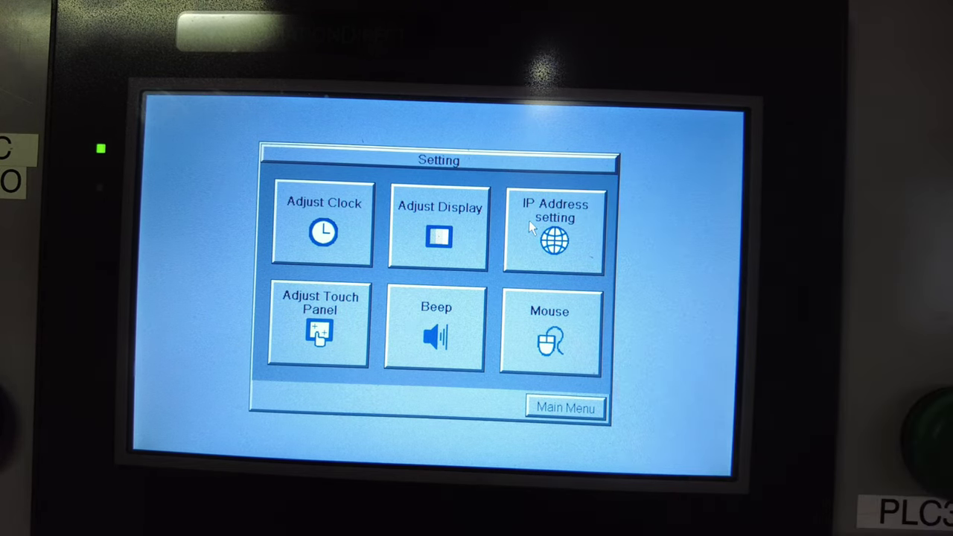
{"action": "left_click", "coordinate": [558, 247]}
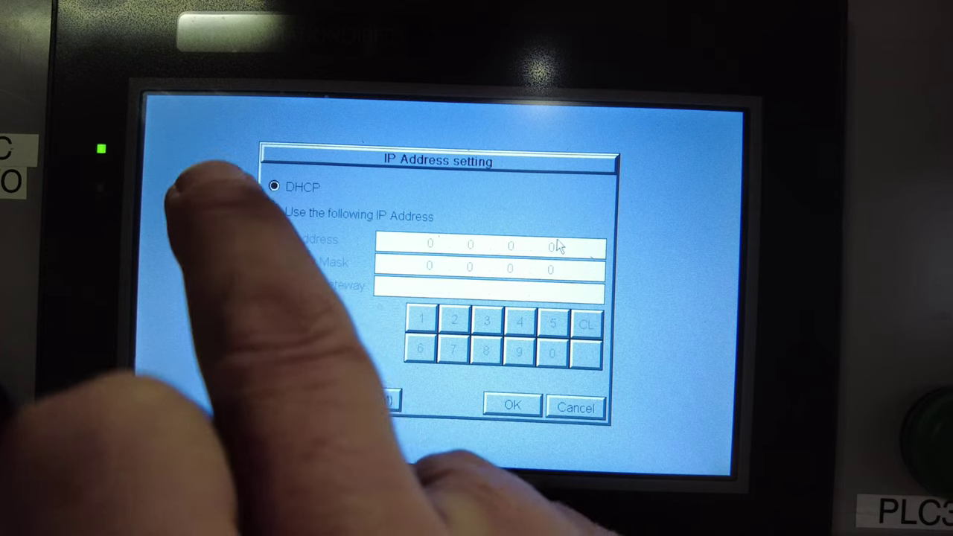
Step: Switch the panel from DHCP to a fixed IP address of 10.10.10.5
{"action": "left_click", "coordinate": [274, 211]}
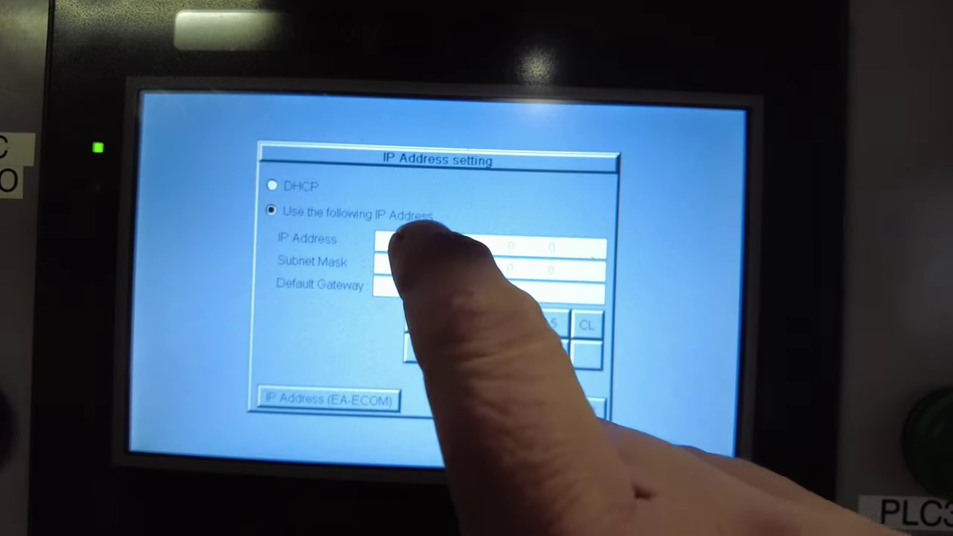
{"action": "left_click", "coordinate": [430, 243]}
{"action": "left_click", "coordinate": [420, 320]}
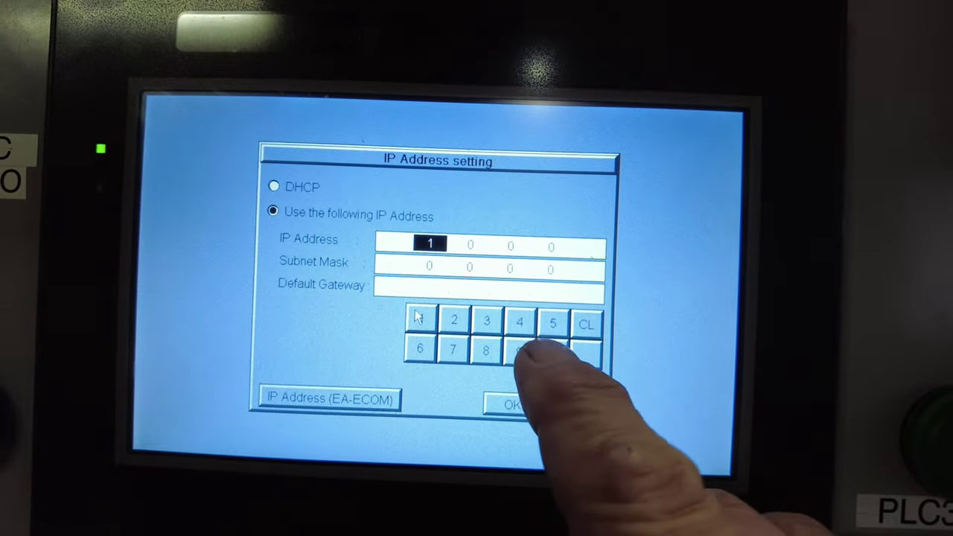
{"action": "left_click", "coordinate": [552, 353]}
{"action": "left_click", "coordinate": [470, 245]}
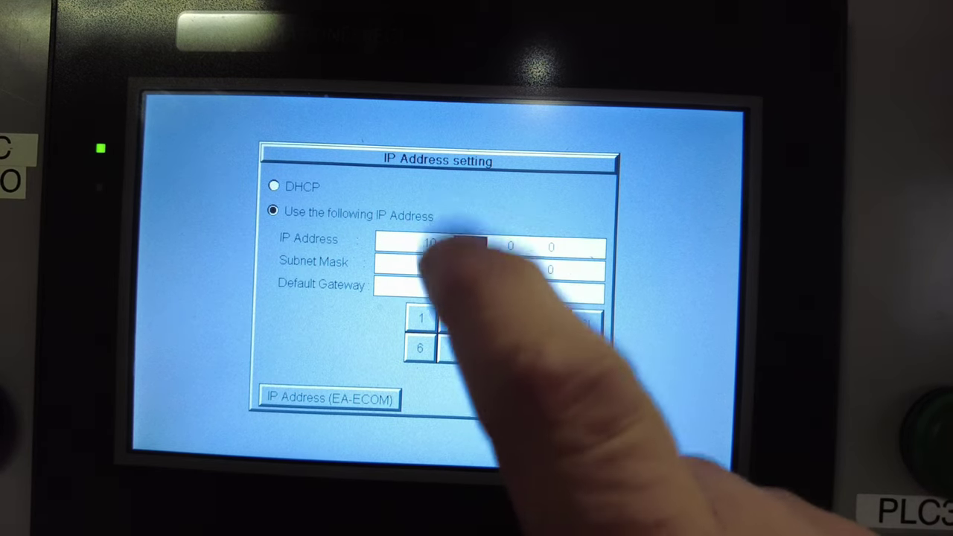
{"action": "left_click", "coordinate": [419, 320]}
{"action": "left_click", "coordinate": [551, 353]}
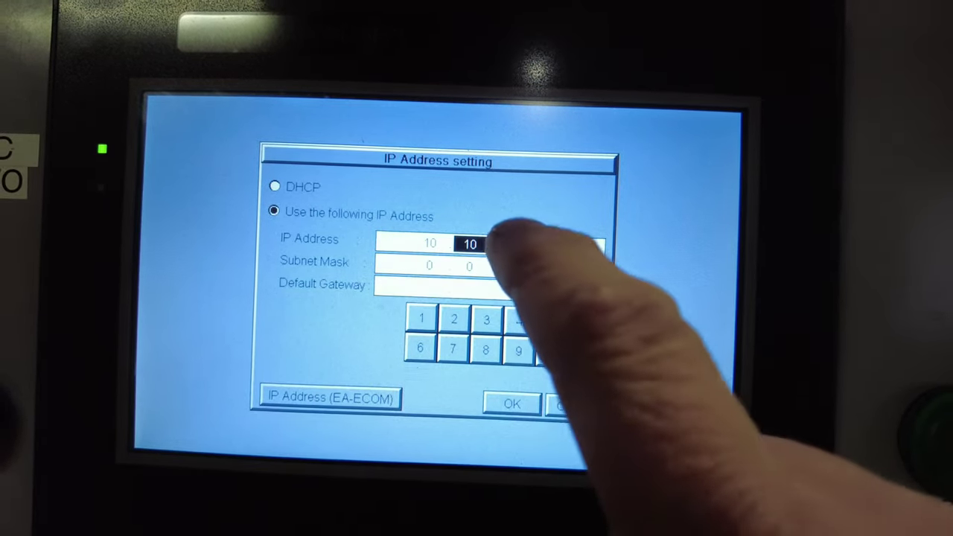
{"action": "left_click", "coordinate": [509, 245]}
{"action": "left_click", "coordinate": [420, 320]}
{"action": "left_click", "coordinate": [551, 353]}
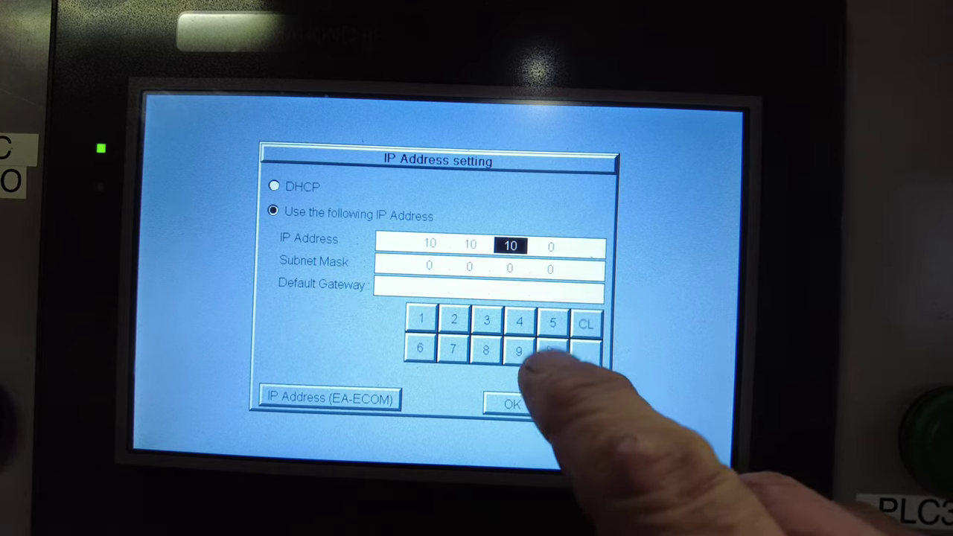
{"action": "left_click", "coordinate": [551, 246]}
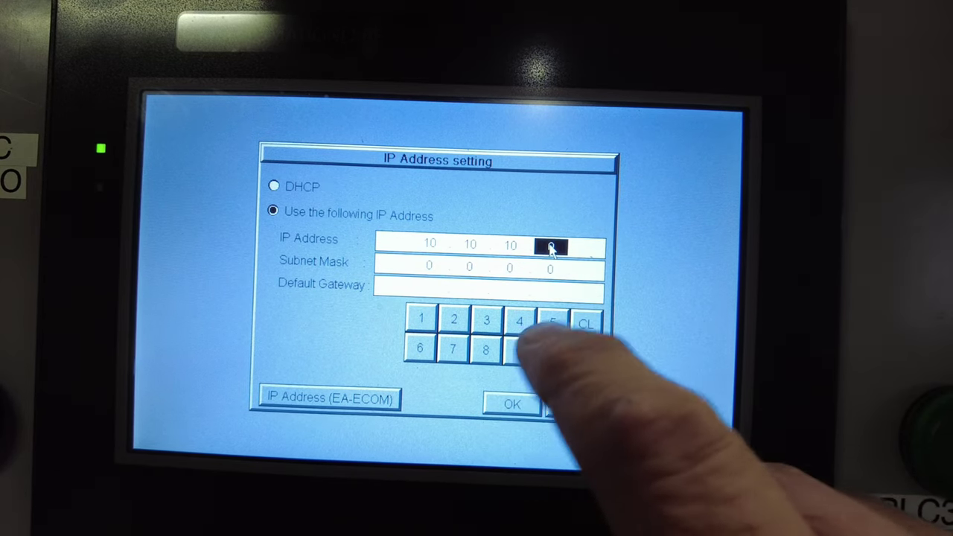
{"action": "left_click", "coordinate": [551, 320]}
Step: Enter subnet mask 255.255.255.0, save the IP settings and exit the system menu
{"action": "left_click", "coordinate": [428, 265]}
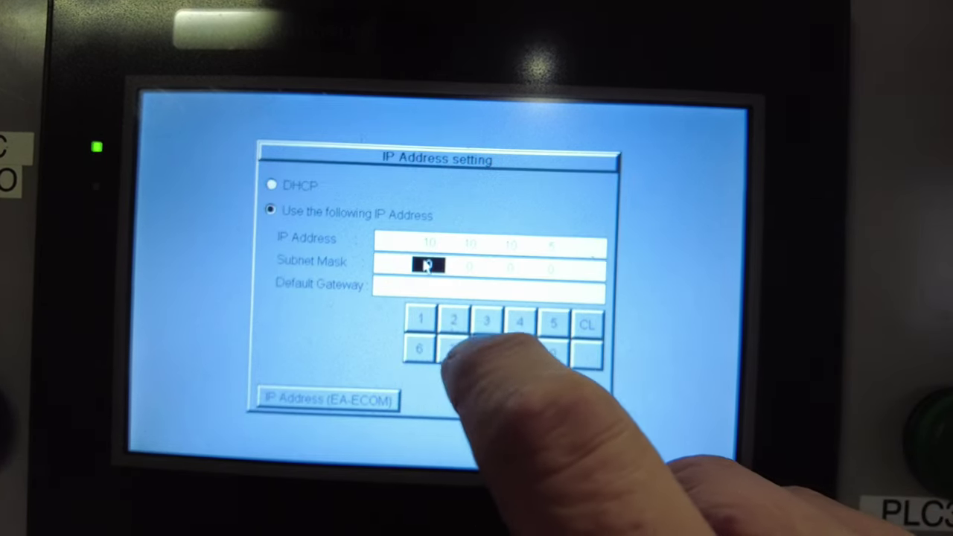
{"action": "left_click", "coordinate": [453, 318]}
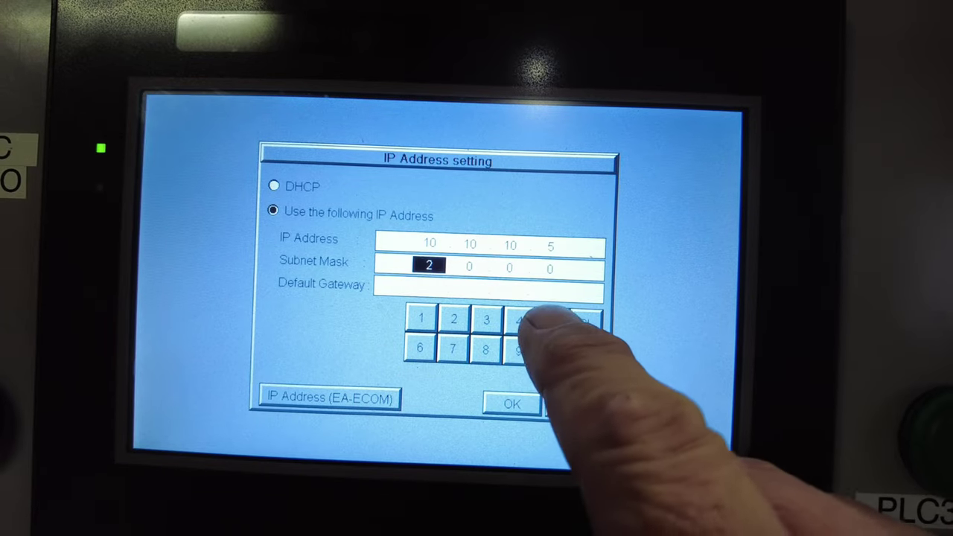
{"action": "left_click", "coordinate": [552, 321]}
{"action": "left_click", "coordinate": [551, 322]}
{"action": "left_click", "coordinate": [453, 318]}
{"action": "left_click", "coordinate": [551, 322]}
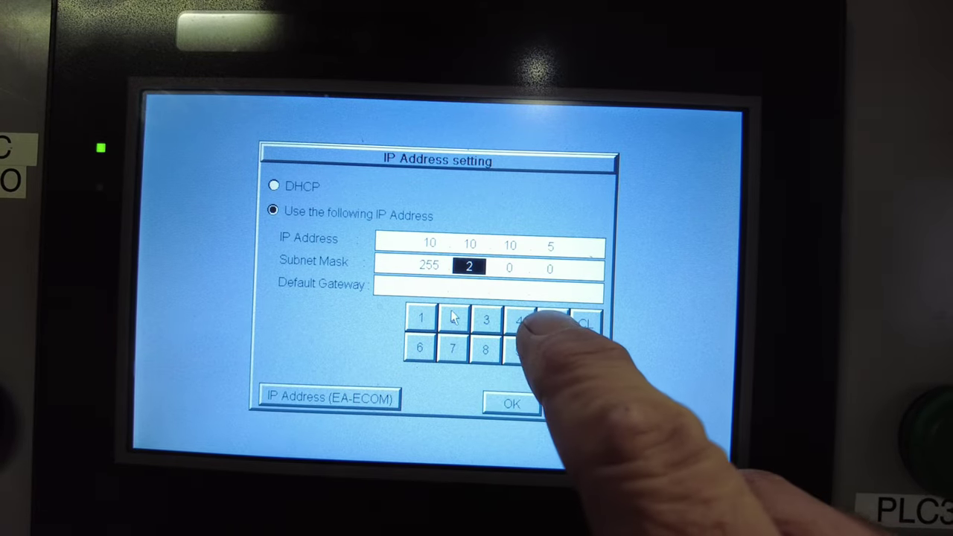
{"action": "left_click", "coordinate": [551, 321]}
{"action": "left_click", "coordinate": [453, 319]}
{"action": "left_click", "coordinate": [552, 321]}
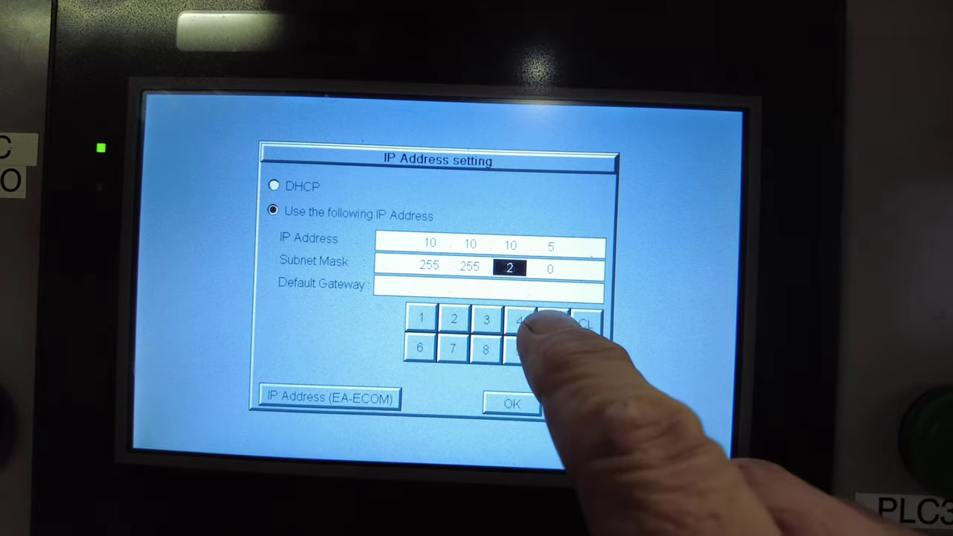
{"action": "left_click", "coordinate": [552, 322]}
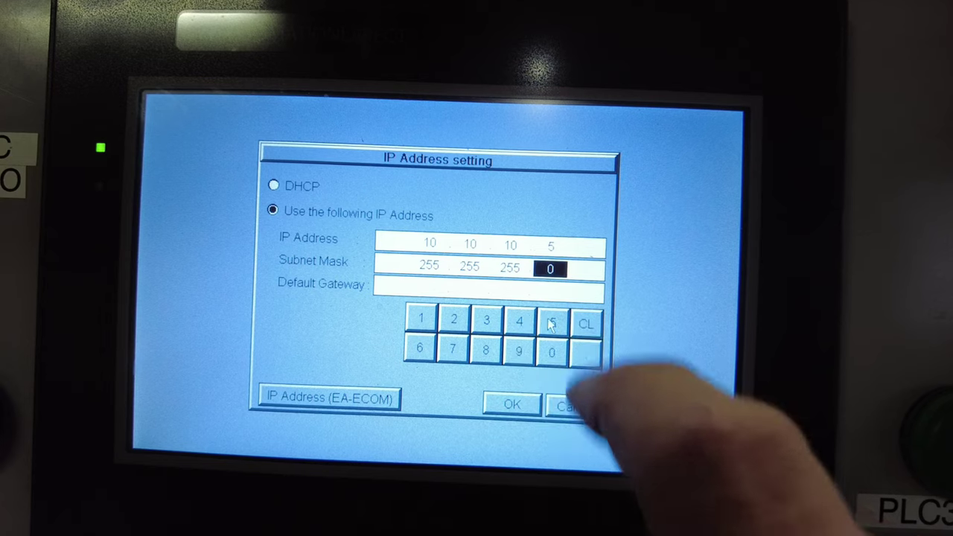
{"action": "left_click", "coordinate": [522, 394]}
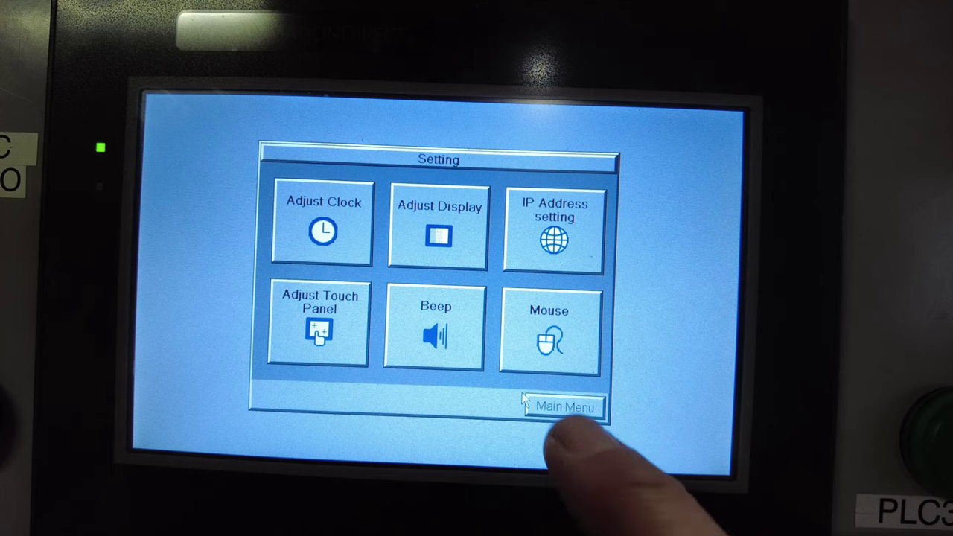
{"action": "left_click", "coordinate": [576, 406]}
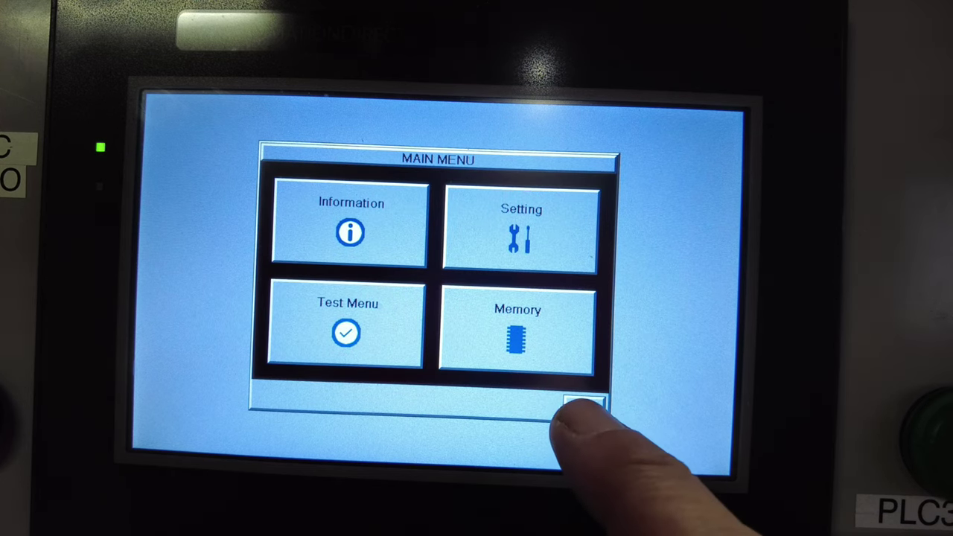
{"action": "left_click", "coordinate": [589, 410]}
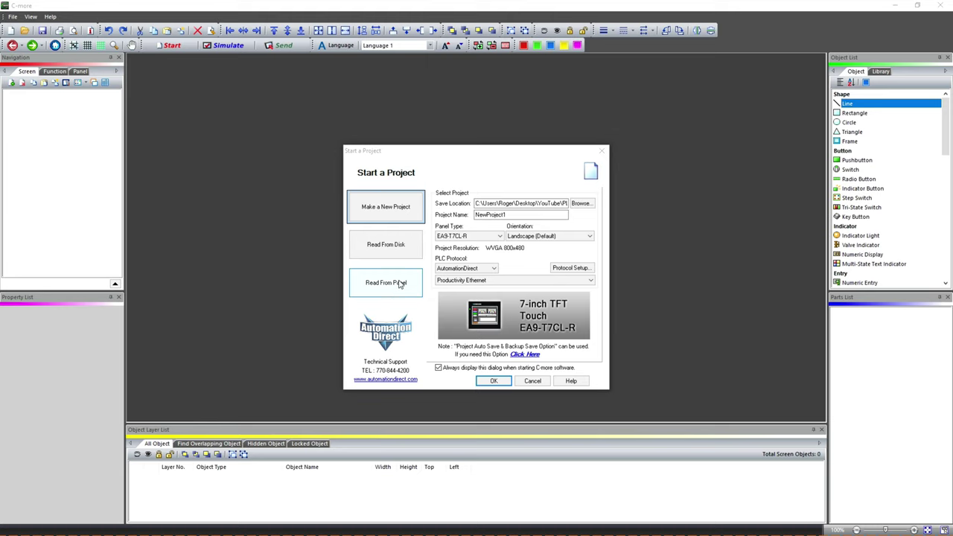
Step: Create project TrainerHMI1 using the AutomationDirect Productivity Ethernet PLC protocol
{"action": "double_click", "coordinate": [513, 215]}
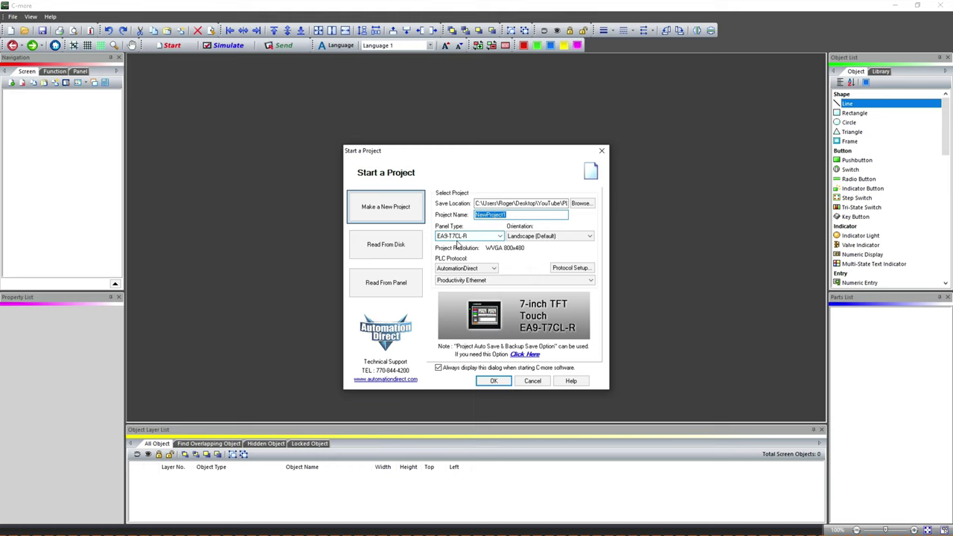
{"action": "type", "text": "TrainerHMI1"}
{"action": "left_click", "coordinate": [492, 269]}
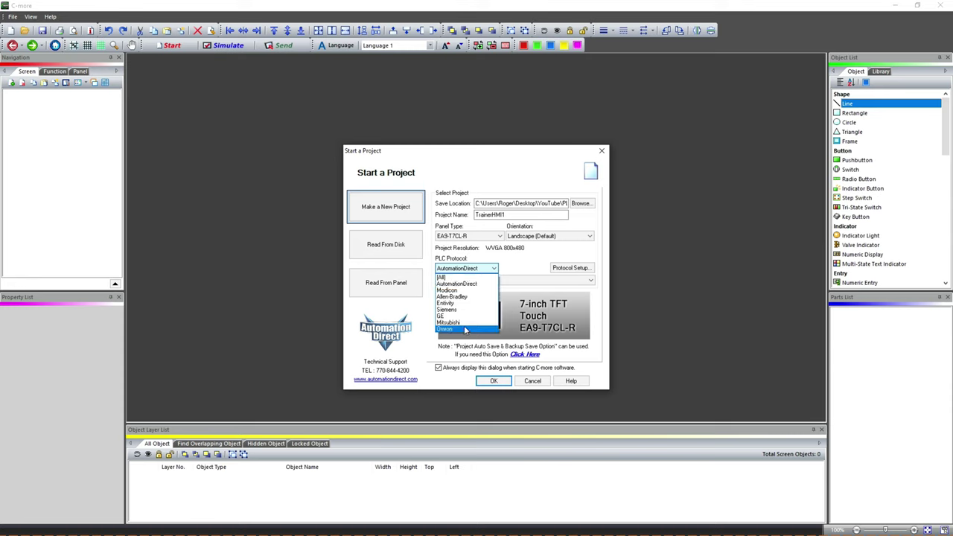
{"action": "left_click", "coordinate": [474, 285]}
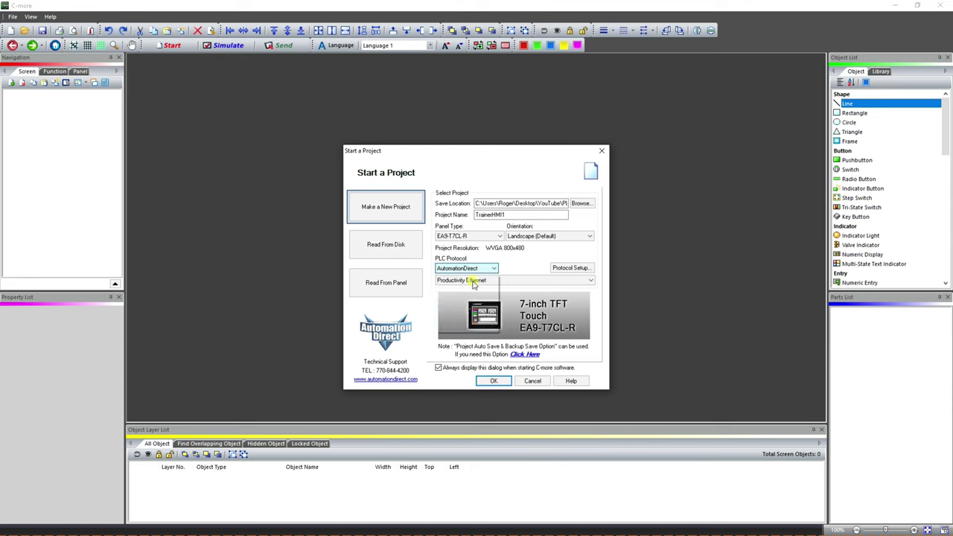
{"action": "left_click", "coordinate": [472, 280]}
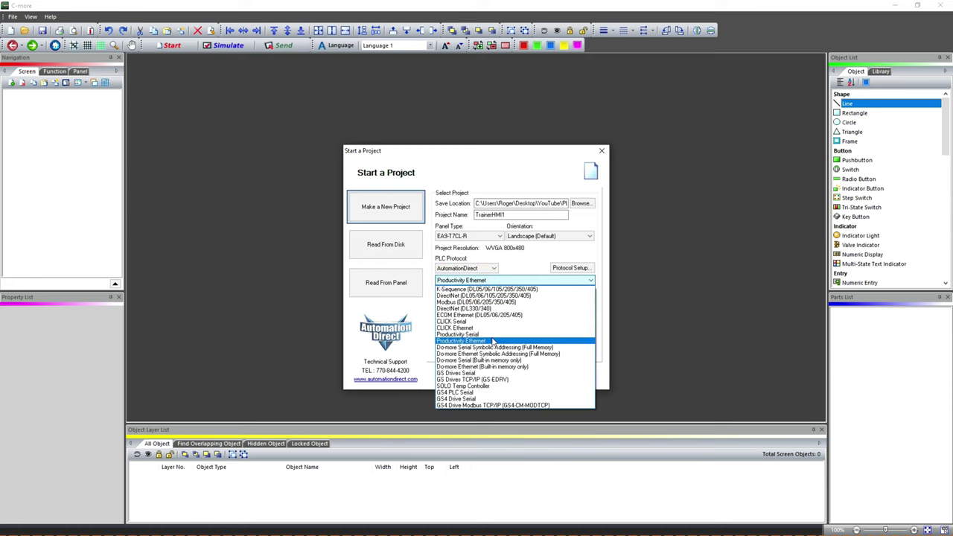
{"action": "left_click", "coordinate": [492, 342]}
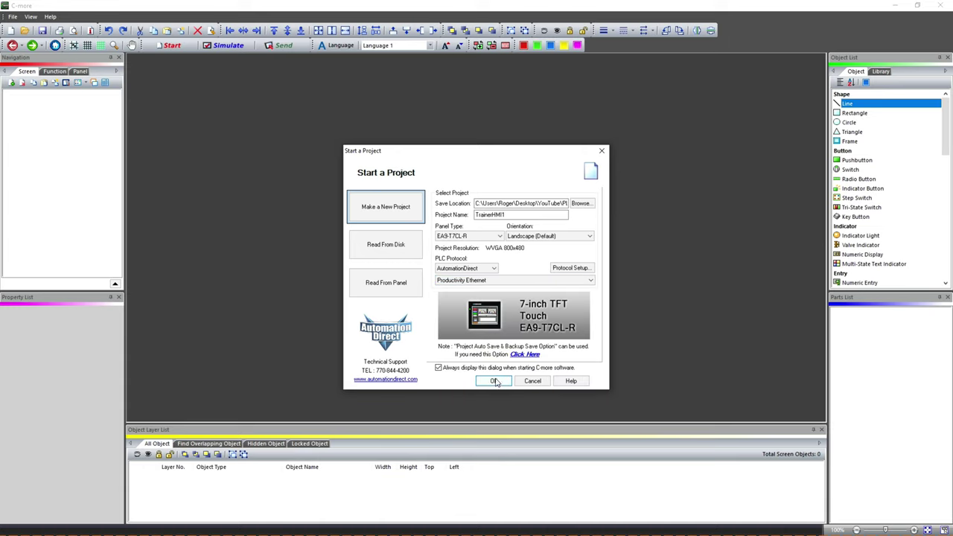
{"action": "left_click", "coordinate": [494, 381]}
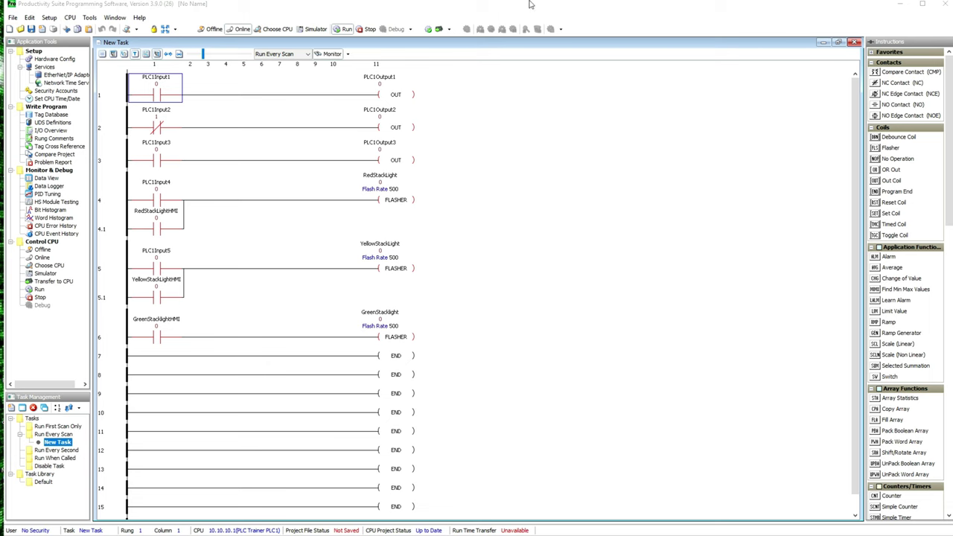
Step: Maximize Productivity Suite and review the Red, Yellow and Green stacklight HMI contacts on rungs 4.1, 5.1 and 6
{"action": "left_click", "coordinate": [926, 7]}
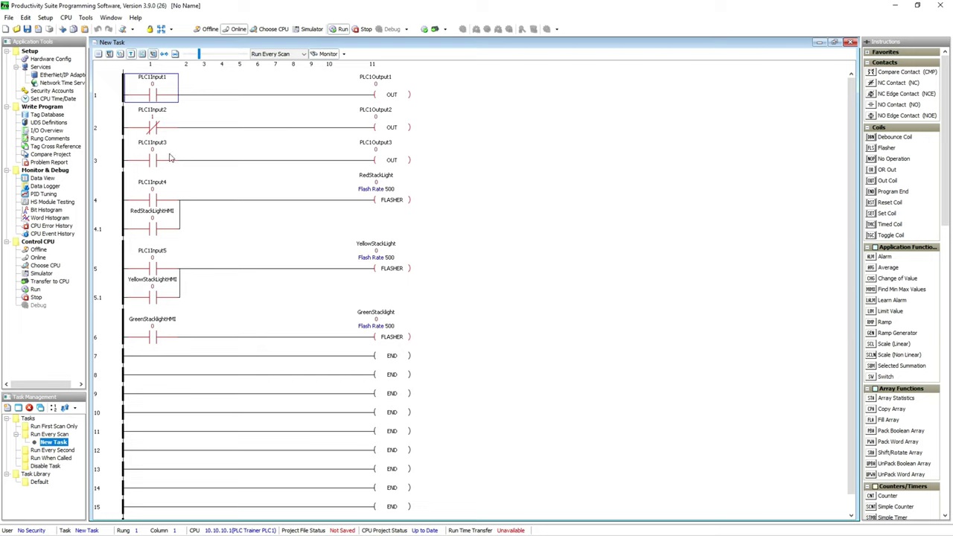
{"action": "left_click", "coordinate": [152, 229]}
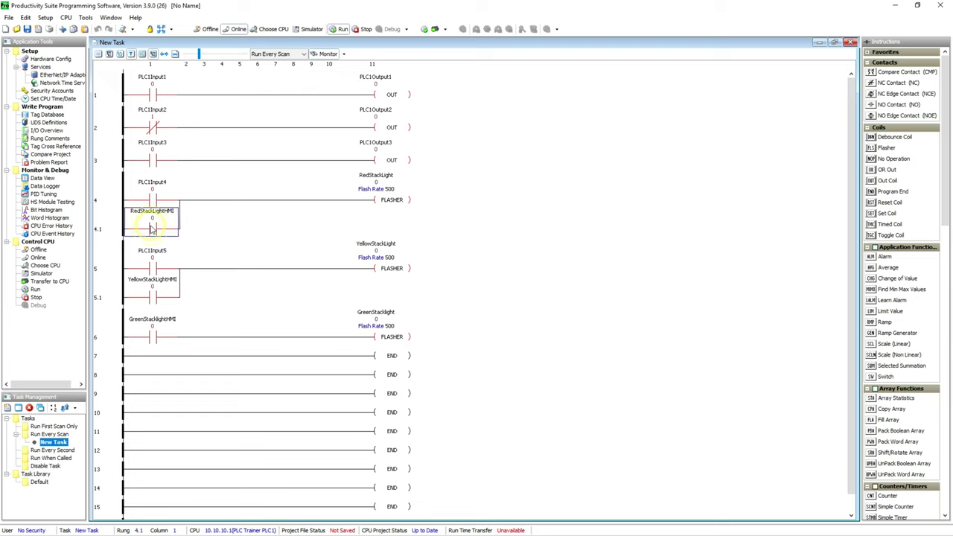
{"action": "left_click", "coordinate": [150, 298]}
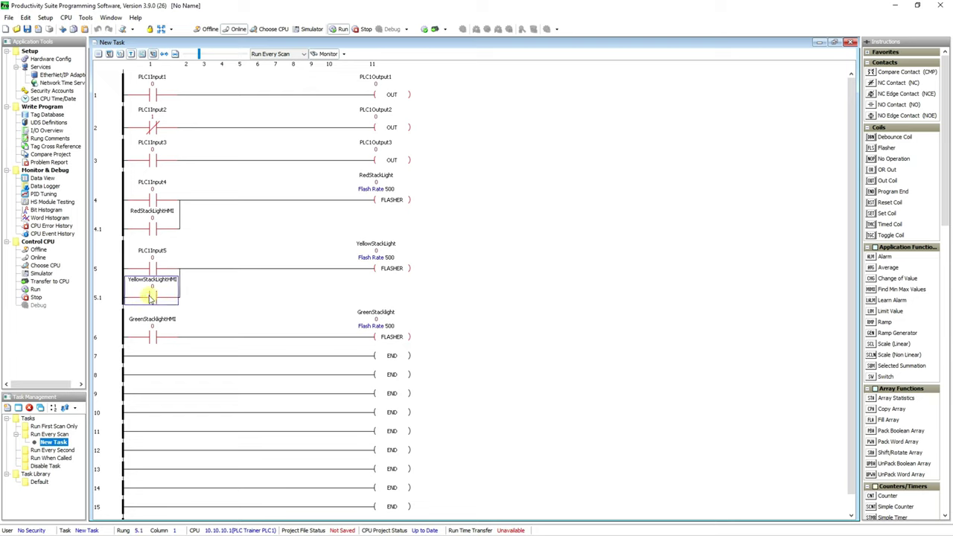
{"action": "left_click", "coordinate": [152, 338]}
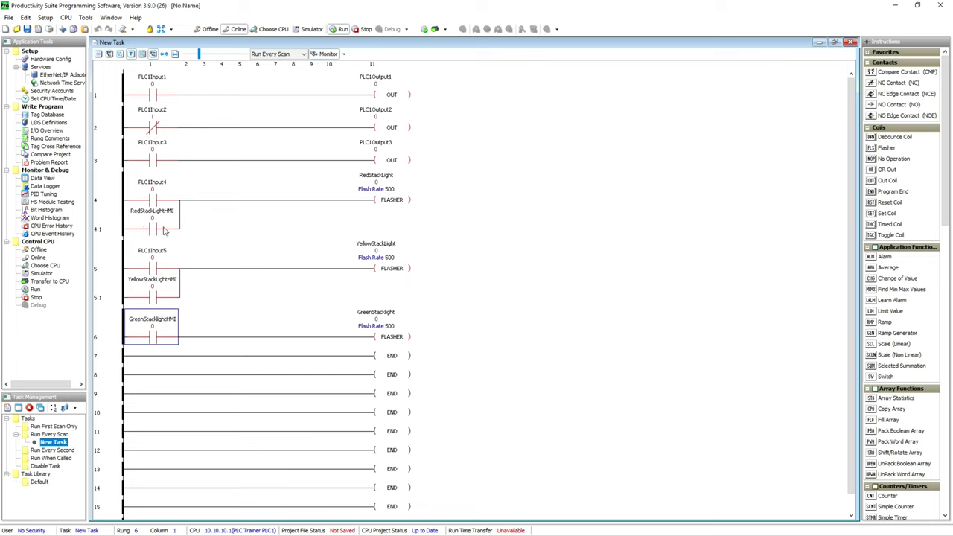
{"action": "left_click", "coordinate": [148, 231]}
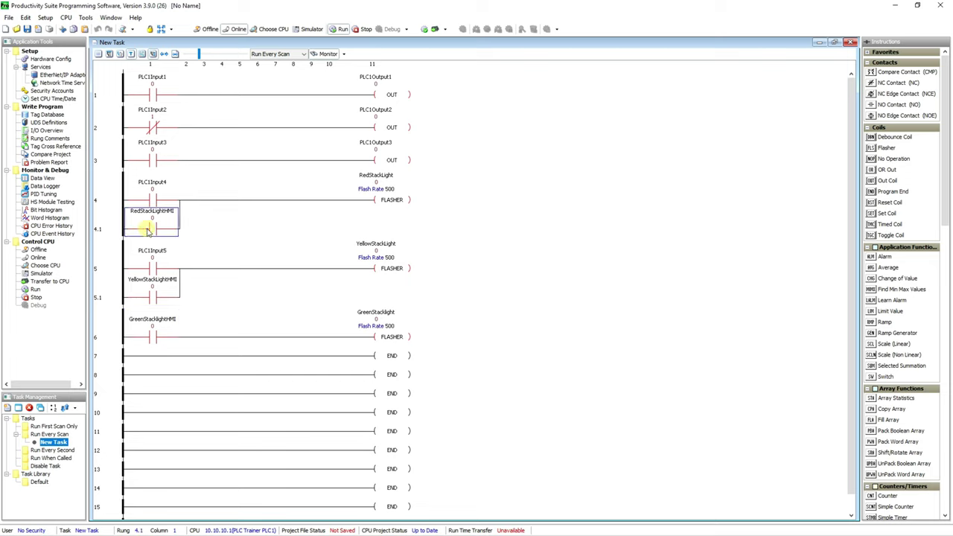
{"action": "left_click", "coordinate": [151, 302]}
{"action": "left_click", "coordinate": [153, 340]}
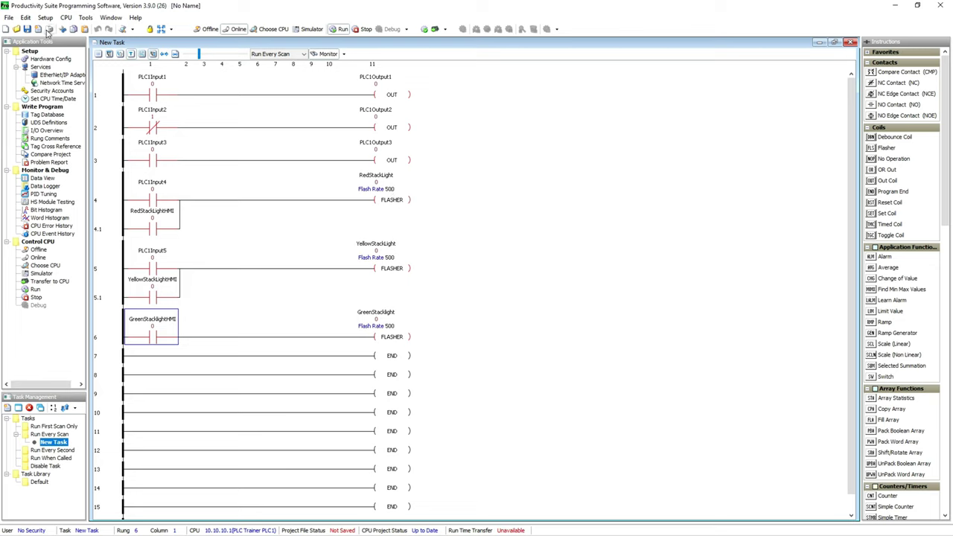
Step: Export the tags, overwriting both P1KExport CSV files, then minimize Productivity Suite
{"action": "left_click", "coordinate": [9, 17]}
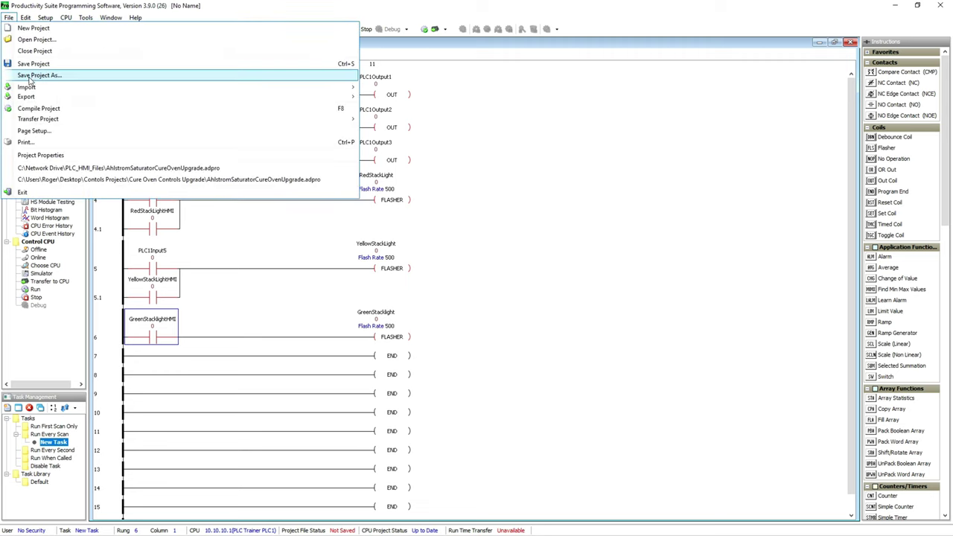
{"action": "mouse_move", "coordinate": [38, 98]}
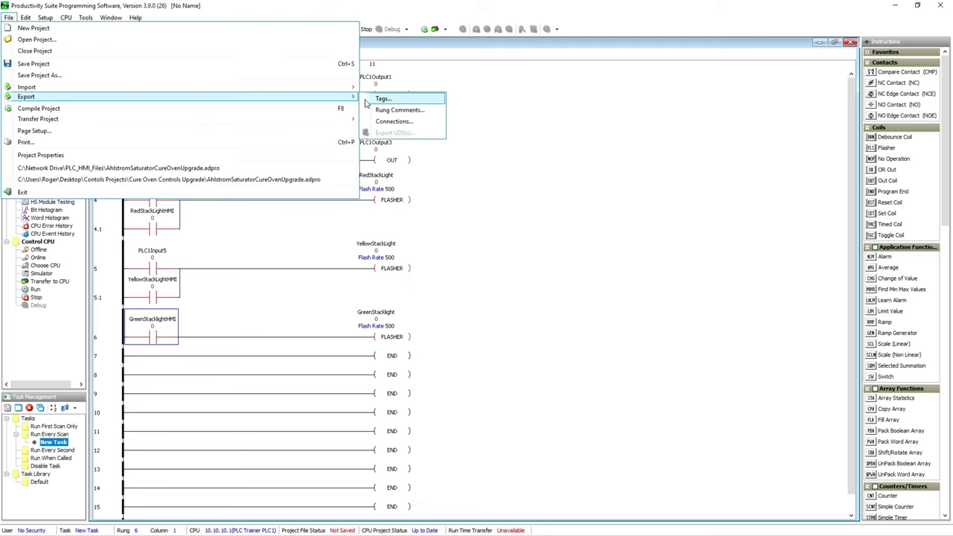
{"action": "left_click", "coordinate": [388, 101]}
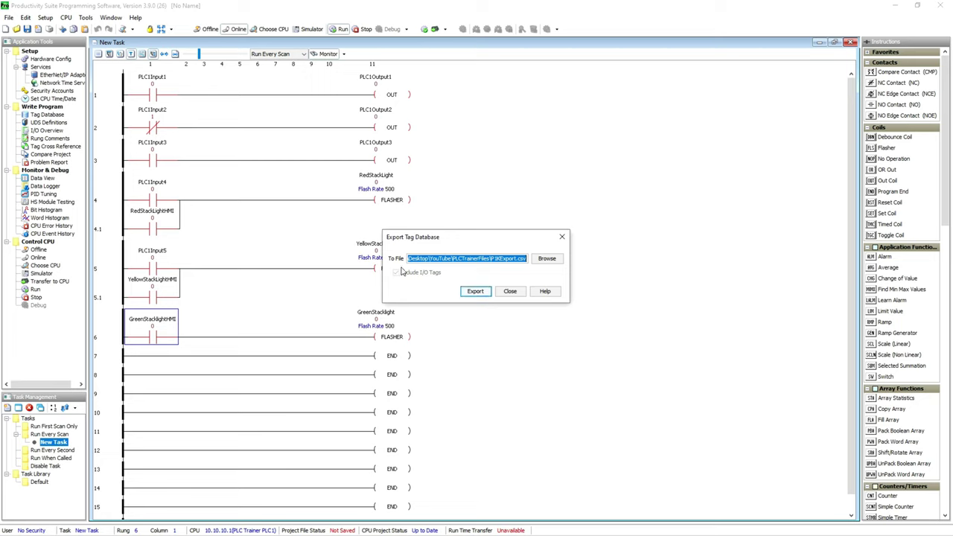
{"action": "left_click", "coordinate": [480, 294]}
{"action": "left_click", "coordinate": [455, 286]}
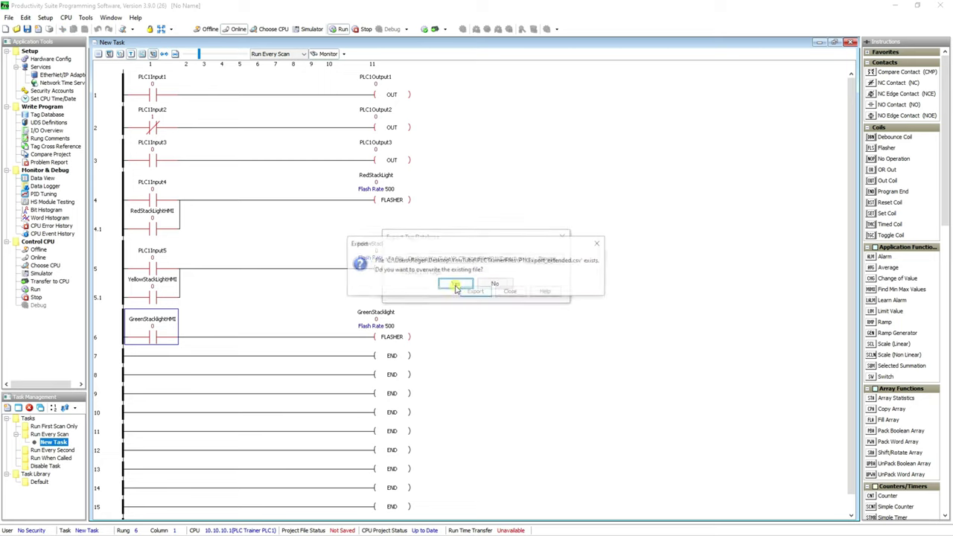
{"action": "left_click", "coordinate": [454, 286]}
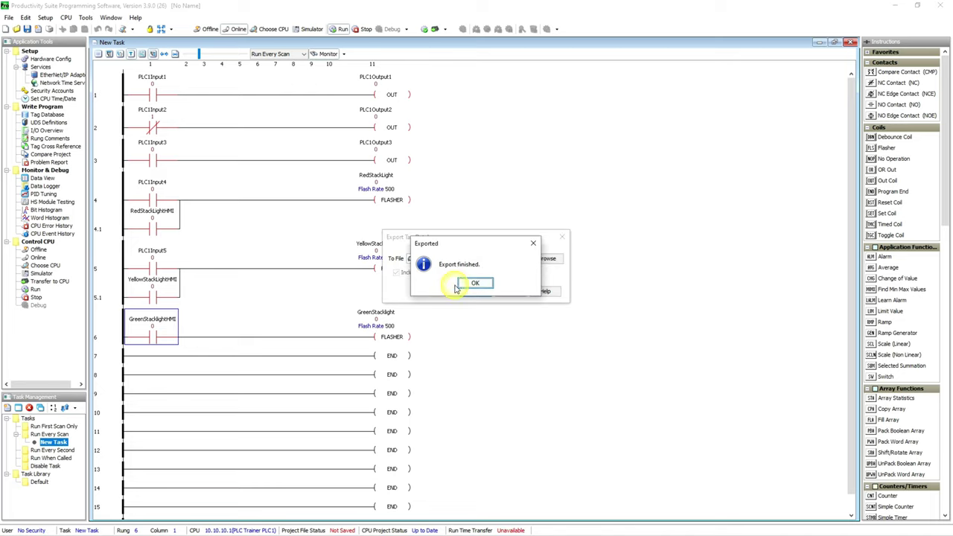
{"action": "left_click", "coordinate": [475, 285]}
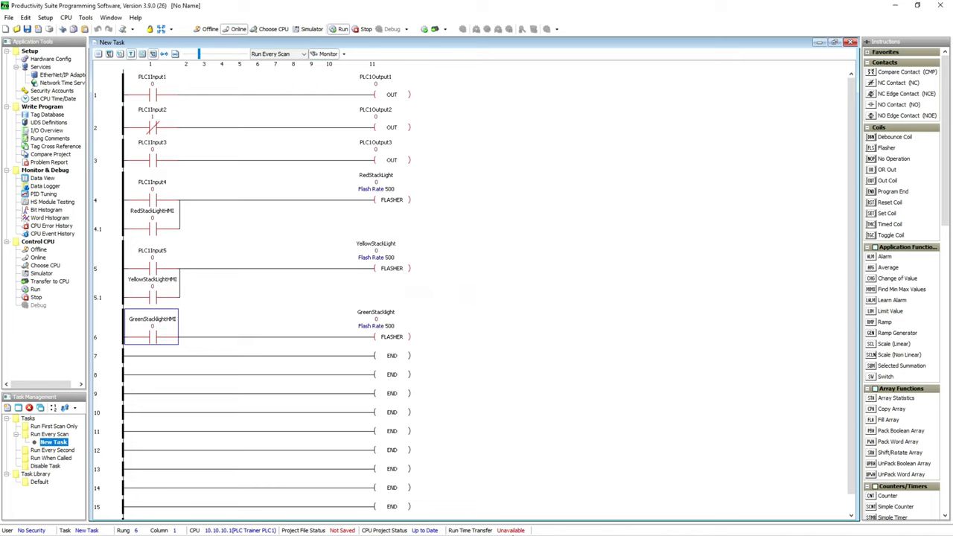
{"action": "left_click", "coordinate": [897, 7]}
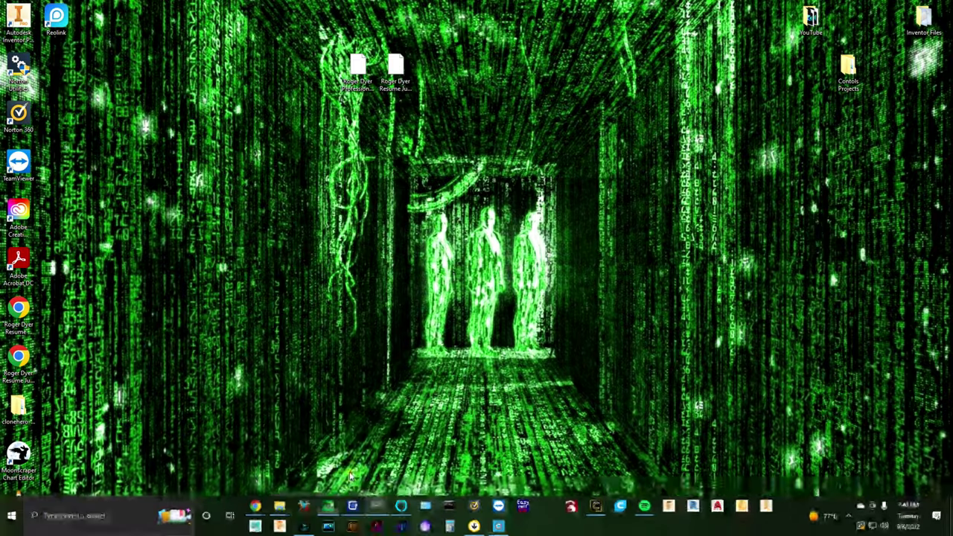
Step: Restore C-more and choose P1KExport_extended.csv for a Tag Name Database import
{"action": "mouse_move", "coordinate": [377, 508]}
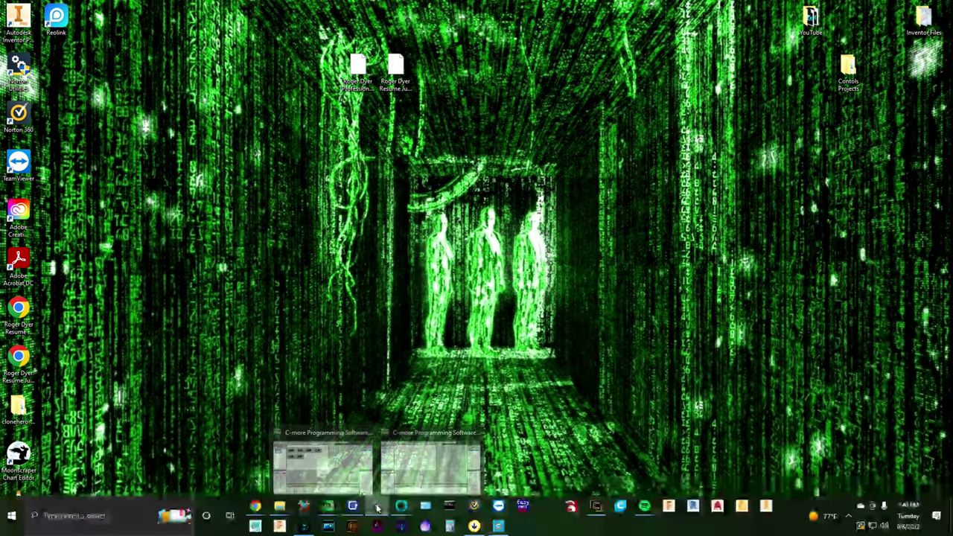
{"action": "left_click", "coordinate": [430, 461]}
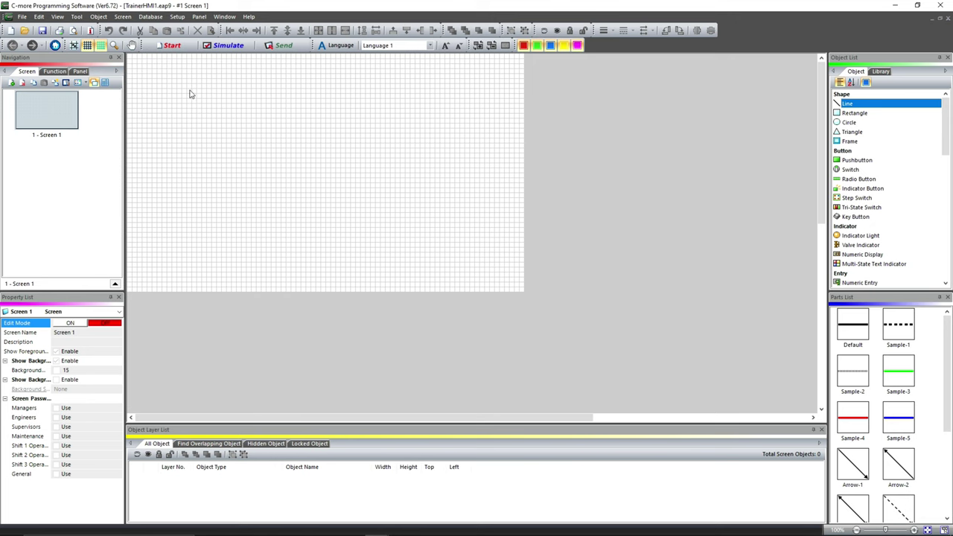
{"action": "left_click", "coordinate": [22, 16]}
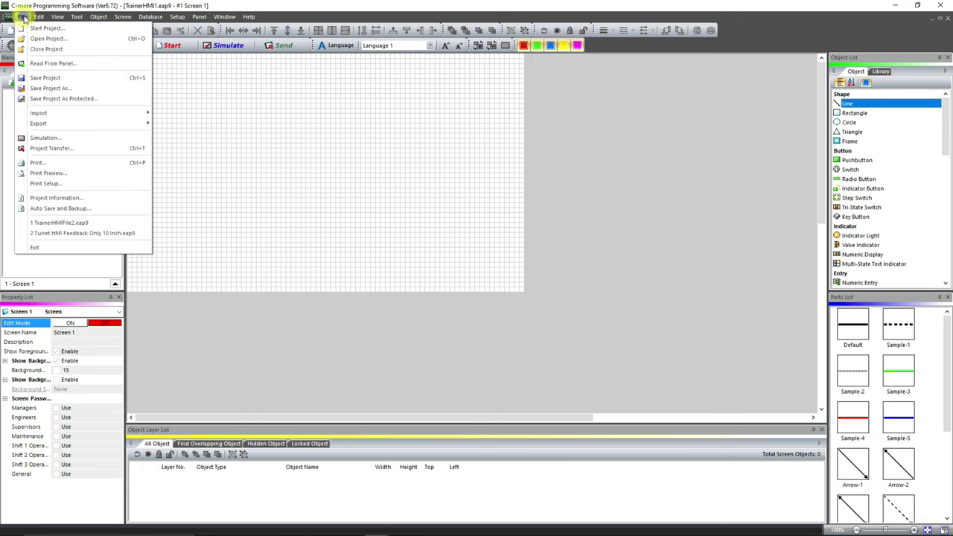
{"action": "mouse_move", "coordinate": [68, 122]}
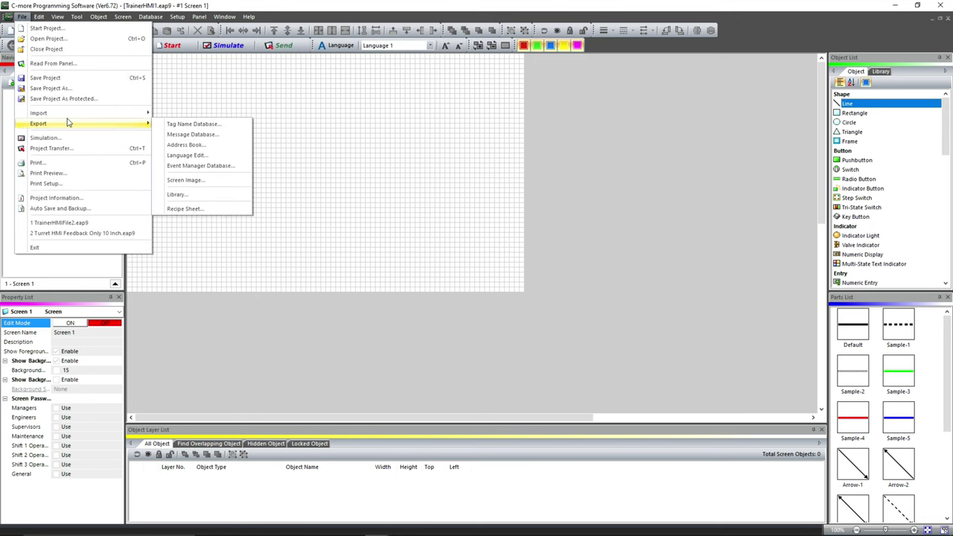
{"action": "left_click", "coordinate": [180, 119]}
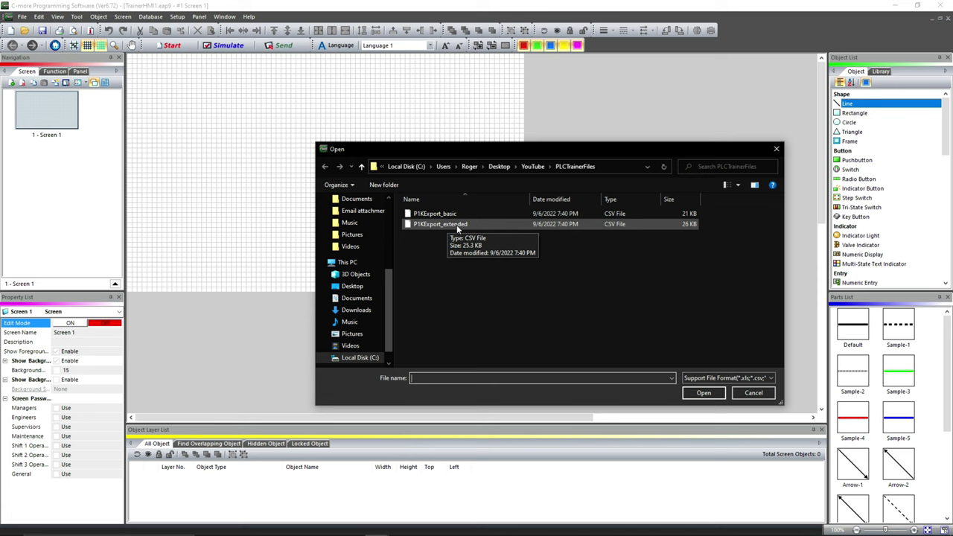
{"action": "double_click", "coordinate": [457, 224]}
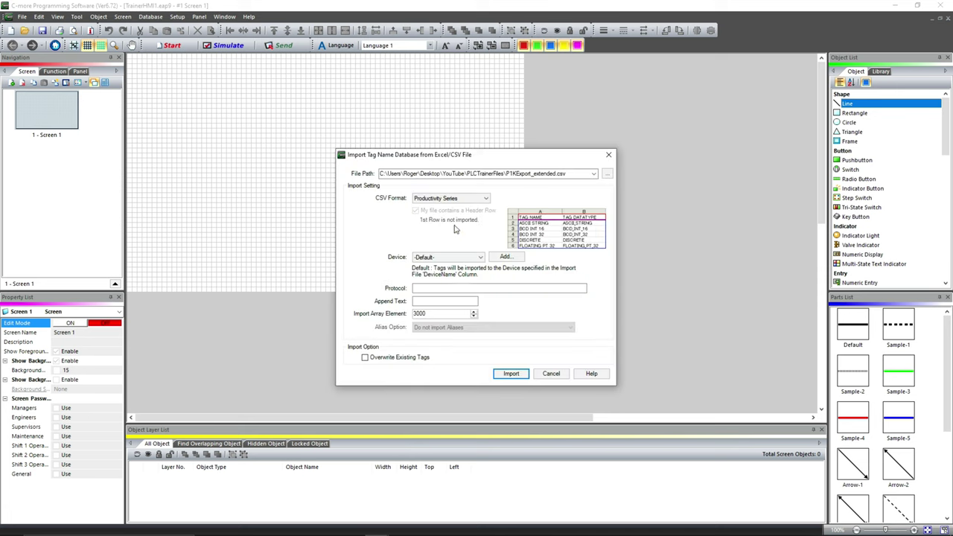
Step: Assign the imported tags to device DEV001 and add the device in Panel Manager
{"action": "left_click", "coordinate": [446, 258]}
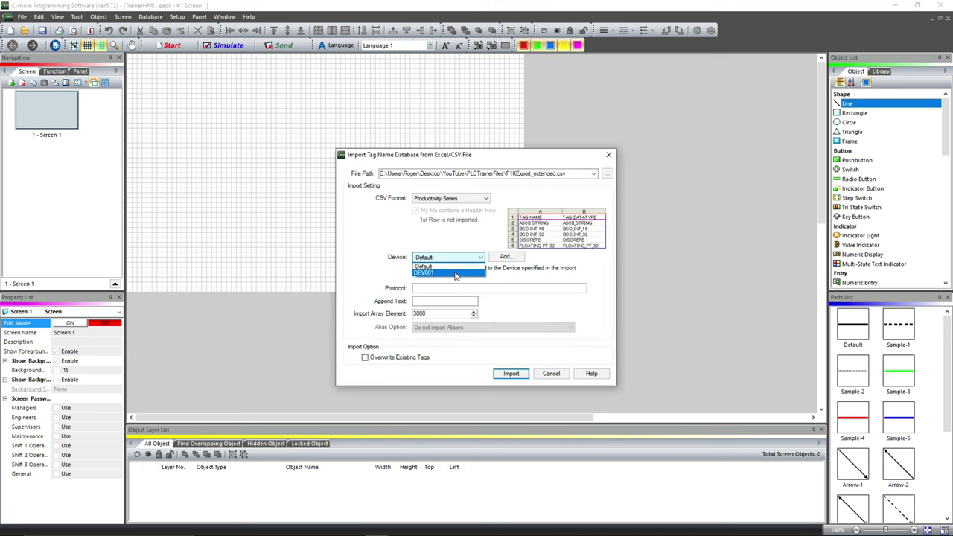
{"action": "left_click", "coordinate": [456, 274]}
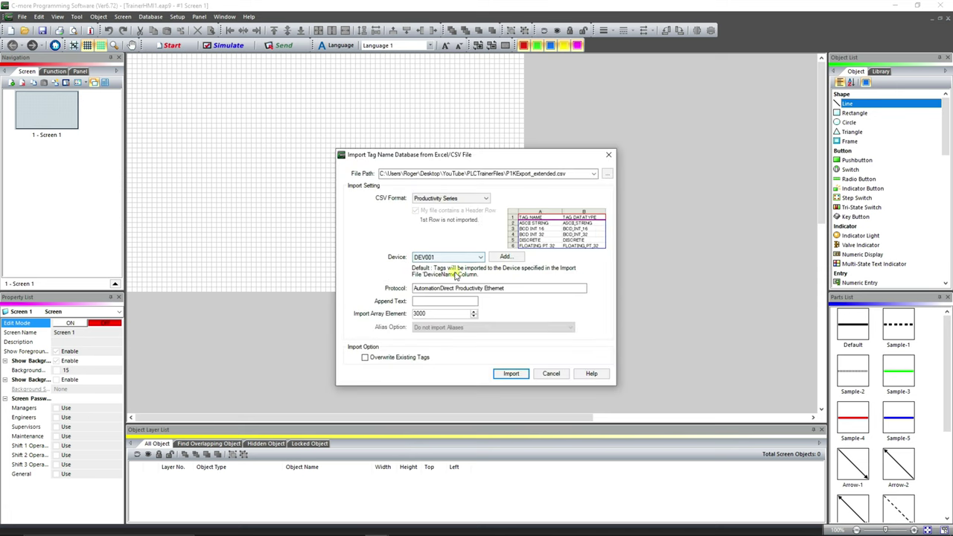
{"action": "left_click", "coordinate": [505, 256]}
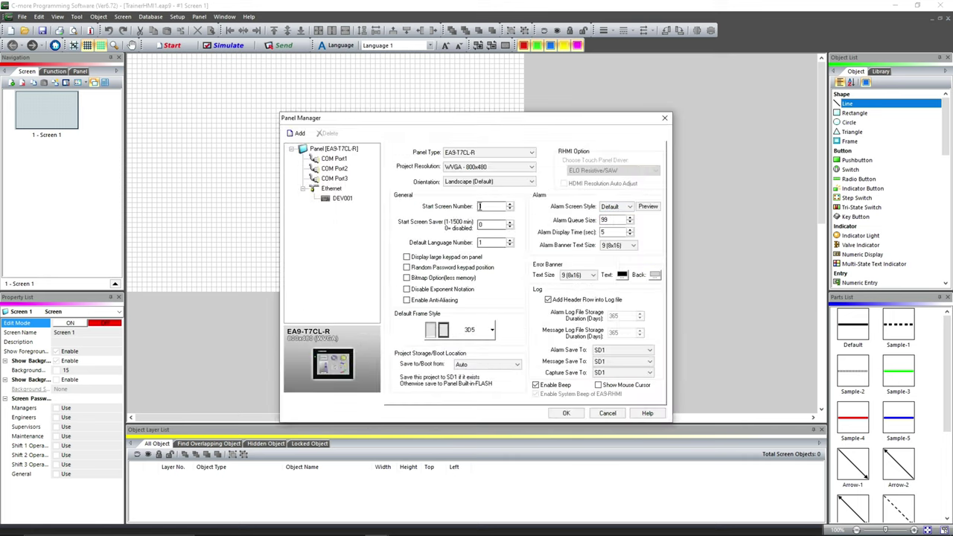
Step: Set DEV001's Ethernet PLC IP address to 10.10.10.1
{"action": "left_click", "coordinate": [340, 198]}
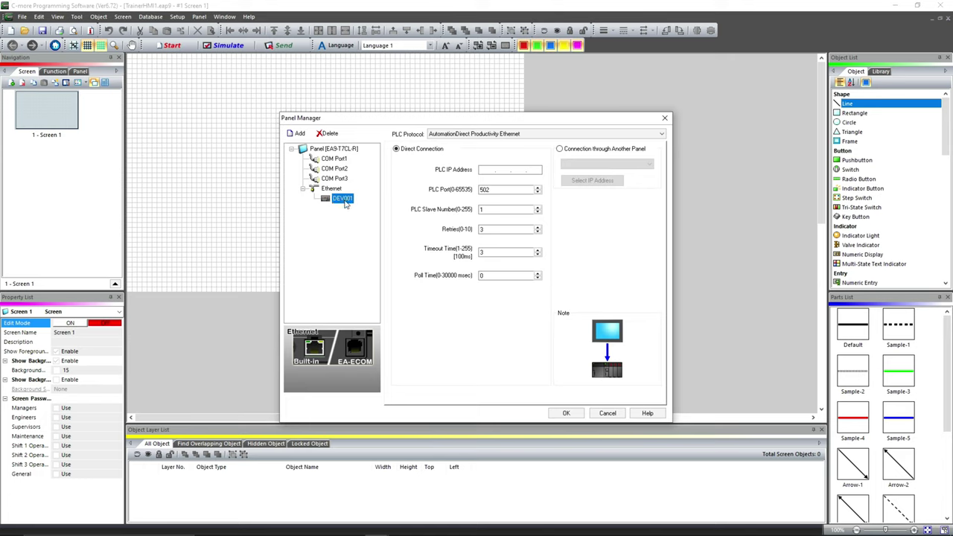
{"action": "left_click", "coordinate": [487, 170]}
{"action": "left_click", "coordinate": [563, 413]}
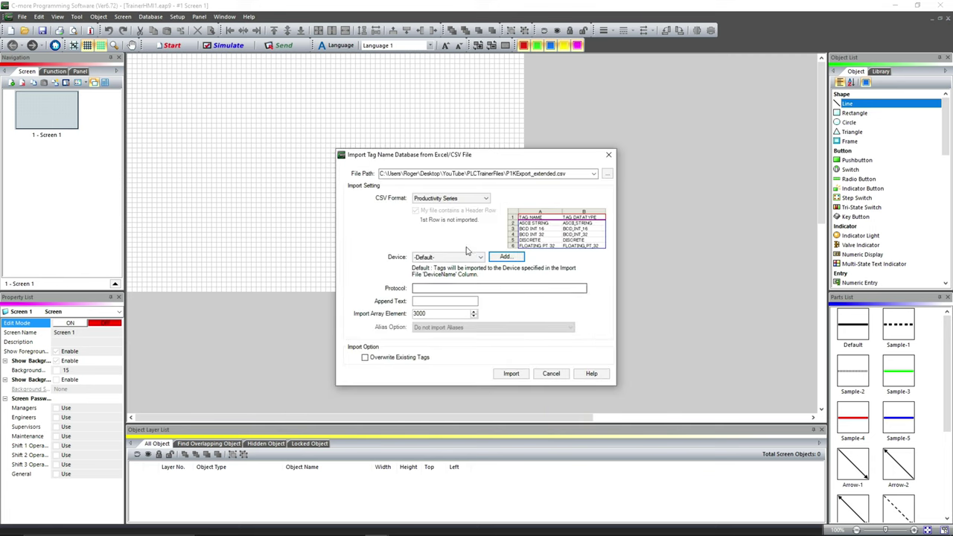
Step: Import the P1KExport_extended.csv tags for device DEV001
{"action": "left_click", "coordinate": [439, 258]}
{"action": "left_click", "coordinate": [430, 273]}
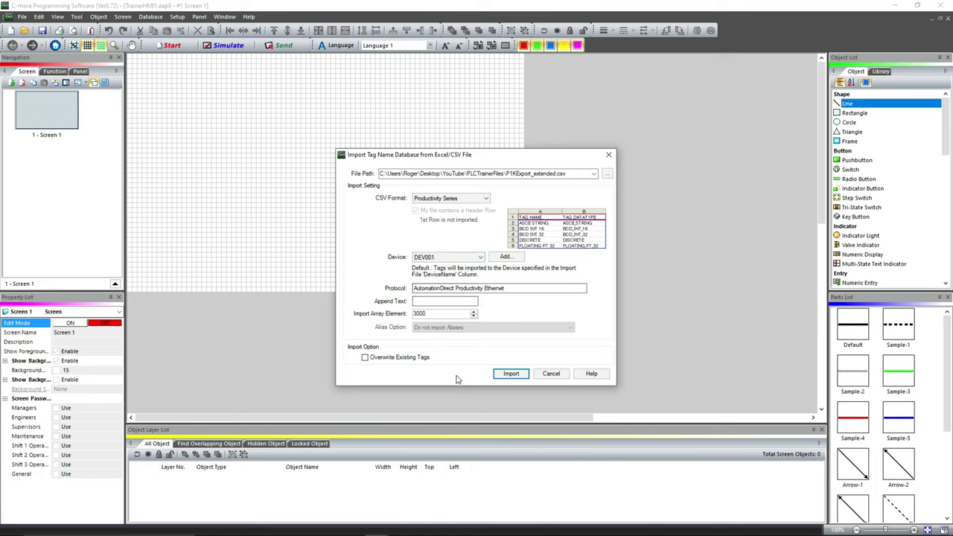
{"action": "left_click", "coordinate": [510, 375]}
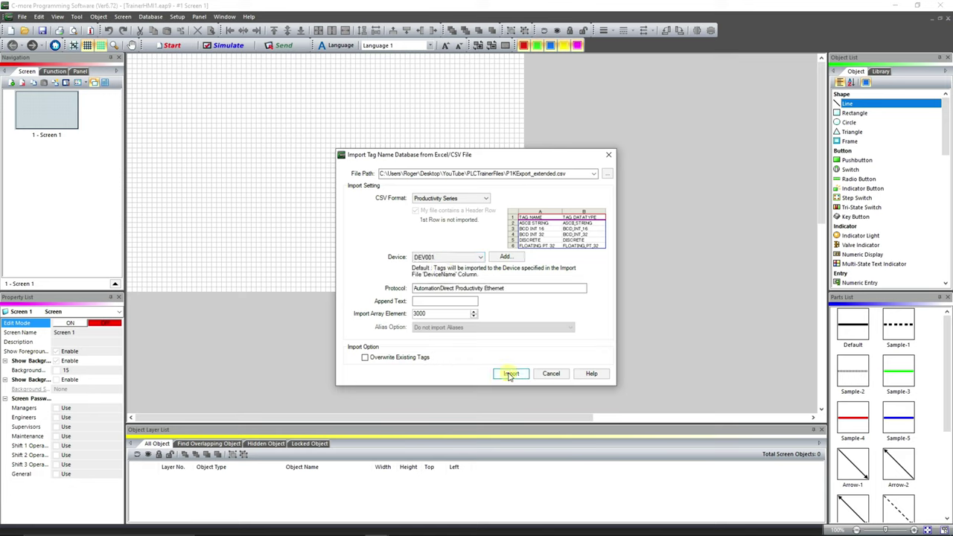
{"action": "left_click", "coordinate": [504, 293]}
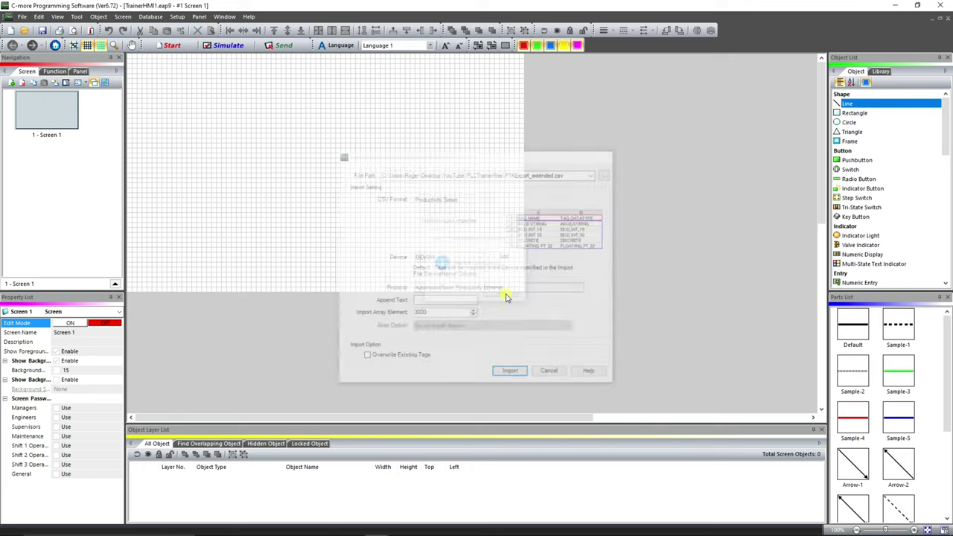
Step: Place a Sample-2 pushbutton on Screen 1 labelled 'Red Stacklight'
{"action": "left_click", "coordinate": [869, 160]}
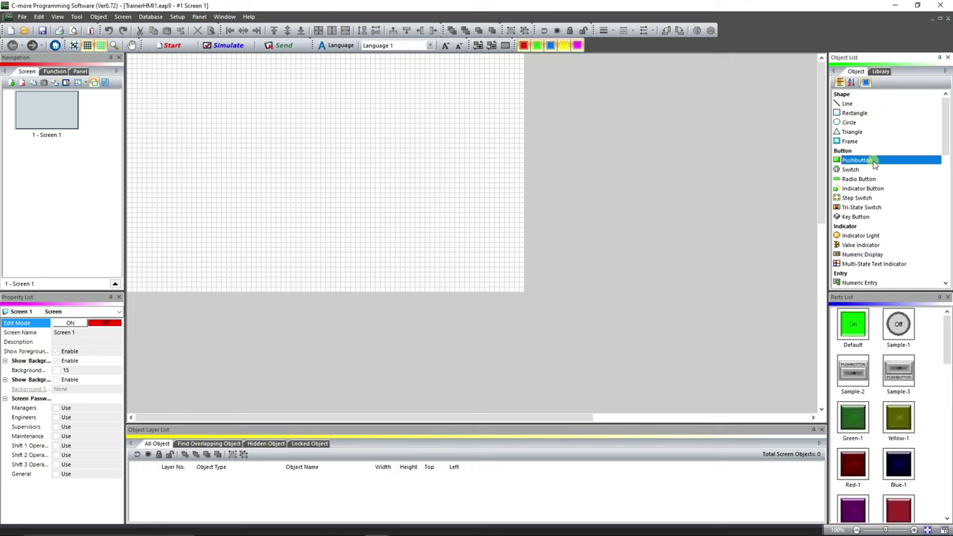
{"action": "left_click", "coordinate": [856, 368]}
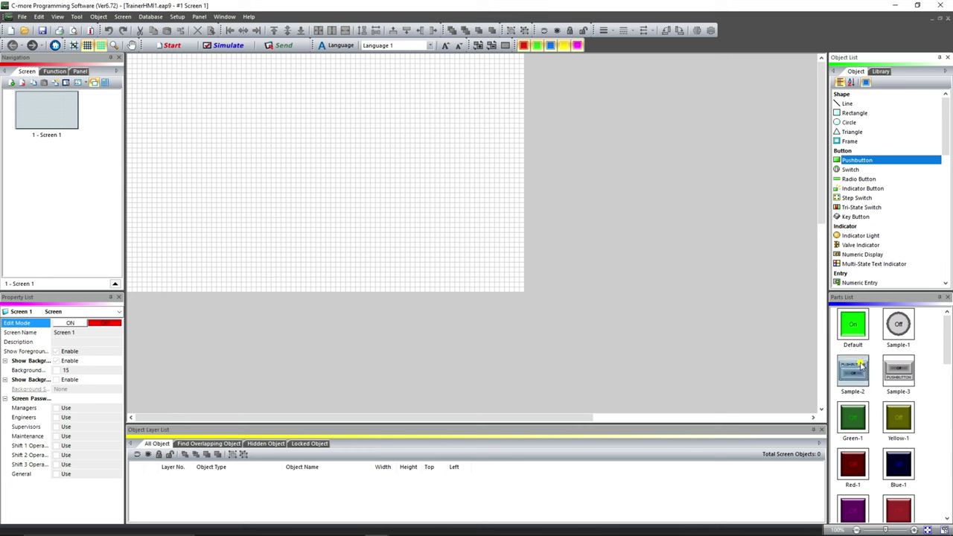
{"action": "left_click", "coordinate": [299, 114]}
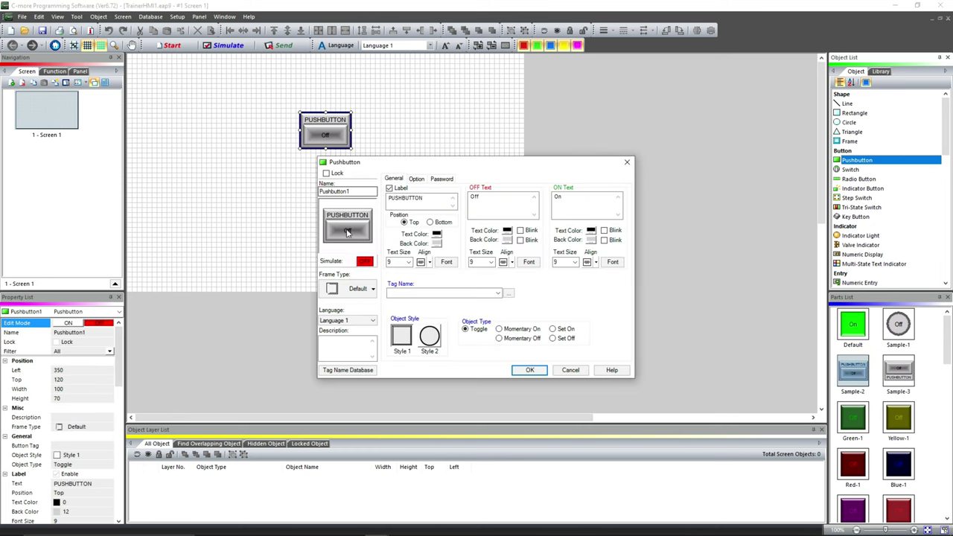
{"action": "left_click", "coordinate": [424, 198]}
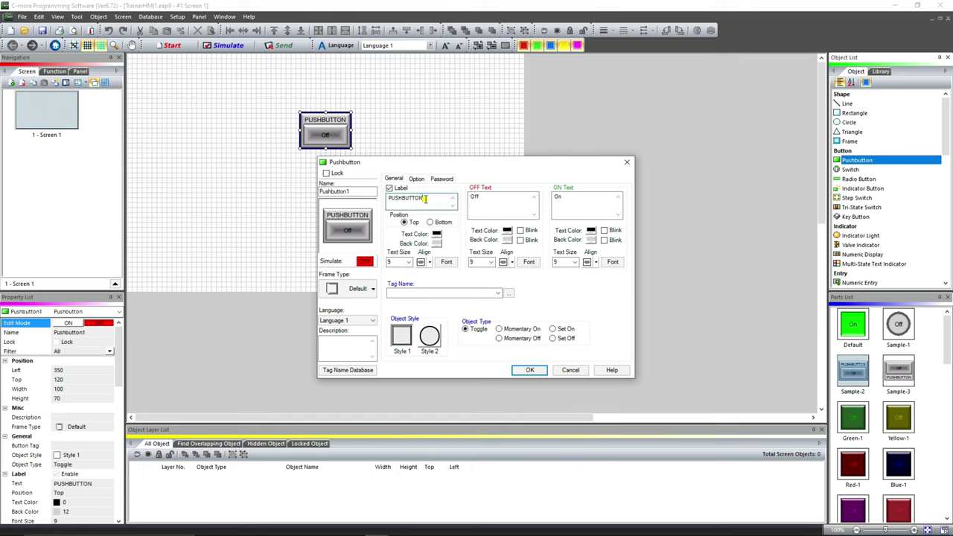
{"action": "left_click_drag", "start_coordinate": [424, 198], "coordinate": [387, 199]}
{"action": "type", "text": "Red Sta"}
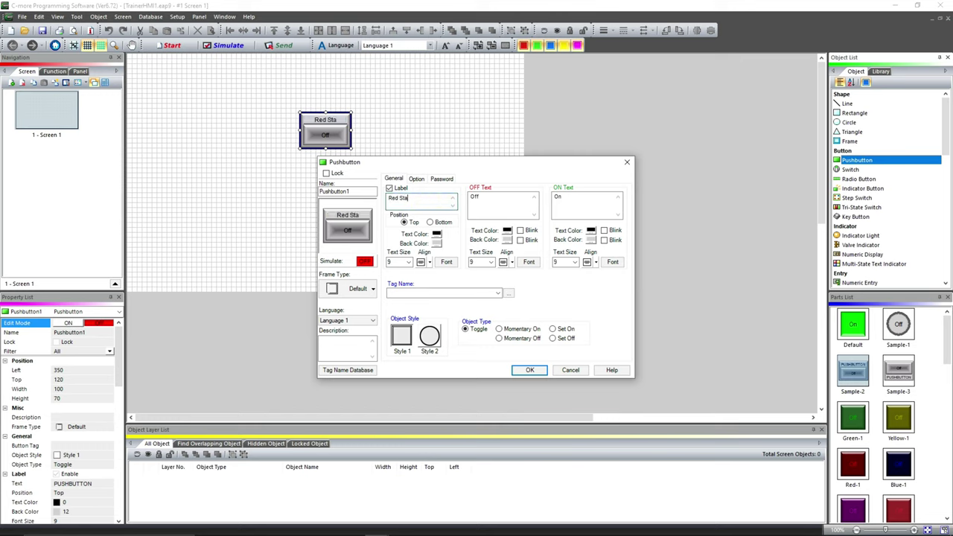
{"action": "type", "text": "cklight"}
Step: Set Off and On text size to 26 and make the On background red
{"action": "left_click", "coordinate": [490, 262]}
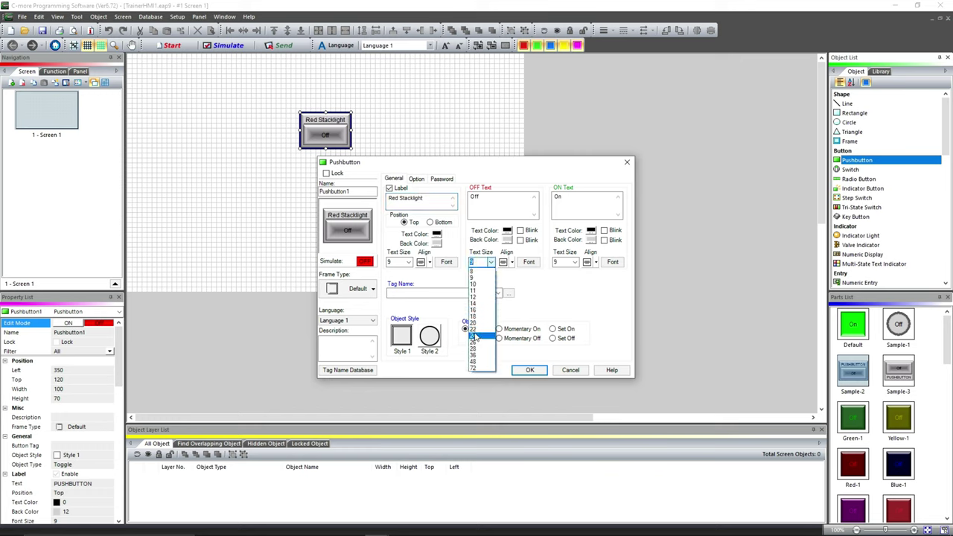
{"action": "left_click", "coordinate": [480, 342]}
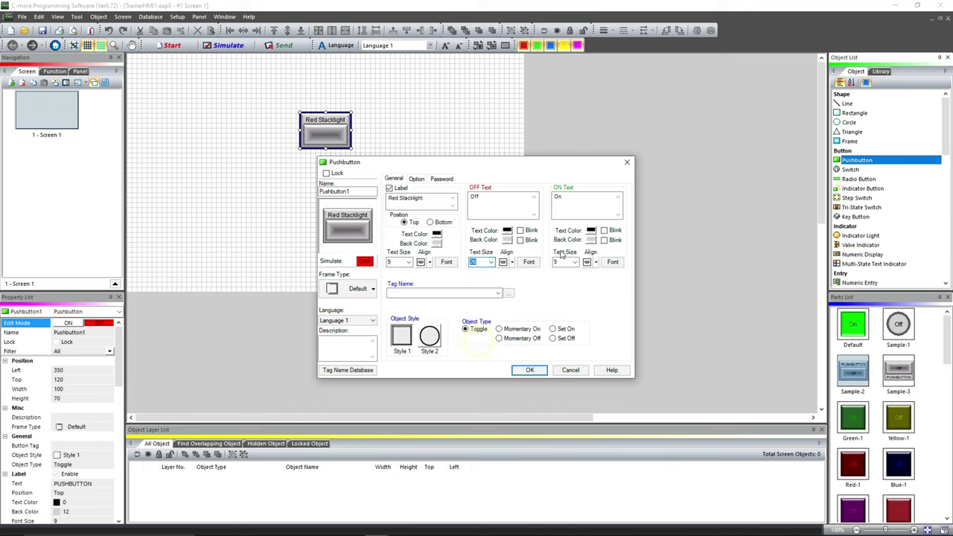
{"action": "left_click", "coordinate": [574, 262]}
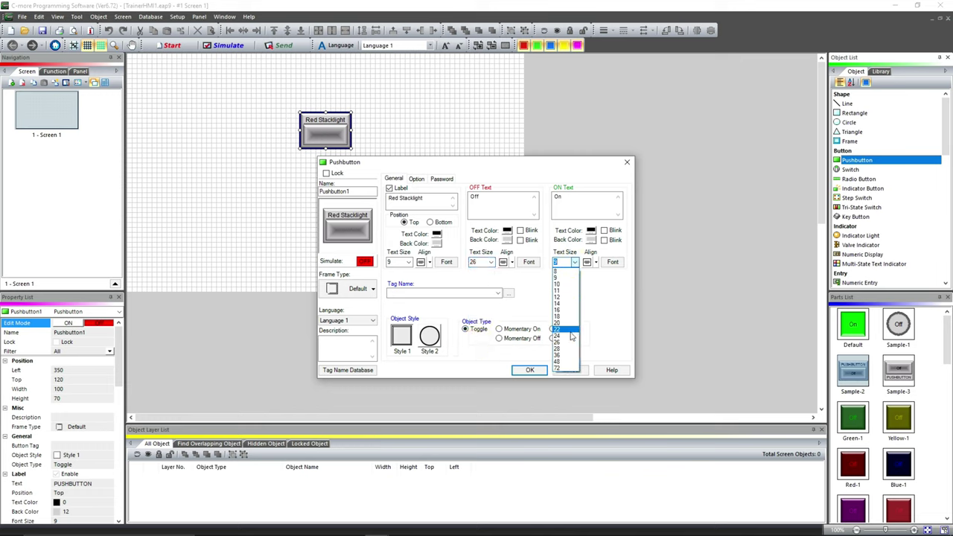
{"action": "left_click", "coordinate": [567, 342]}
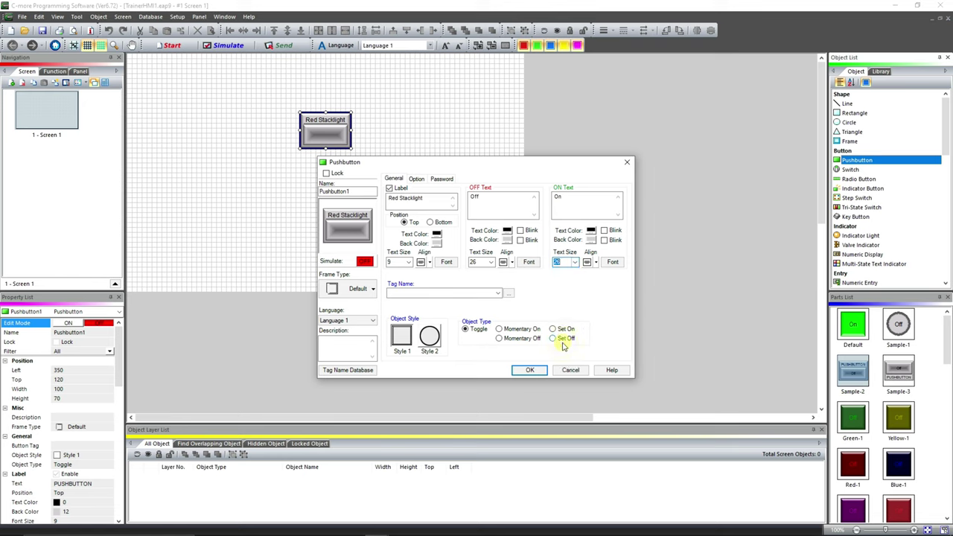
{"action": "left_click", "coordinate": [591, 240]}
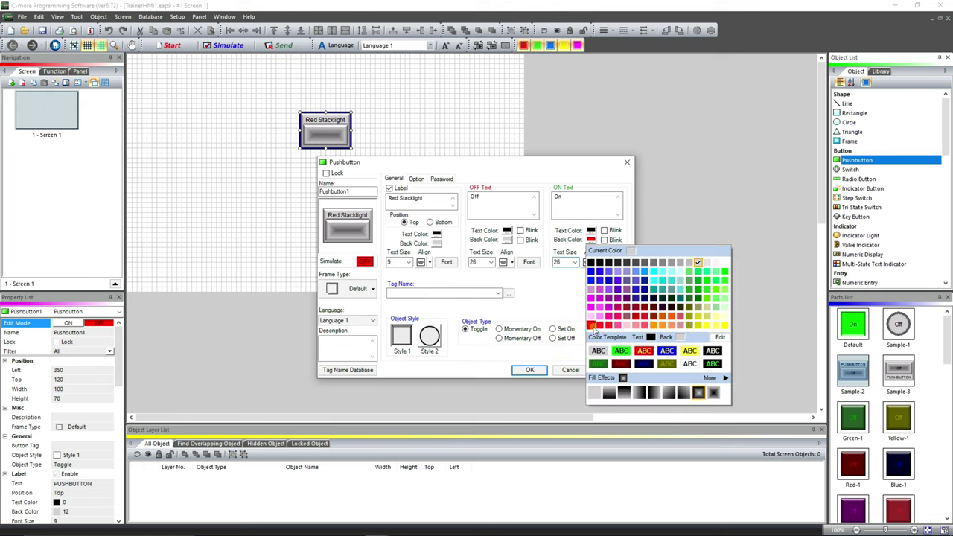
{"action": "left_click", "coordinate": [591, 324]}
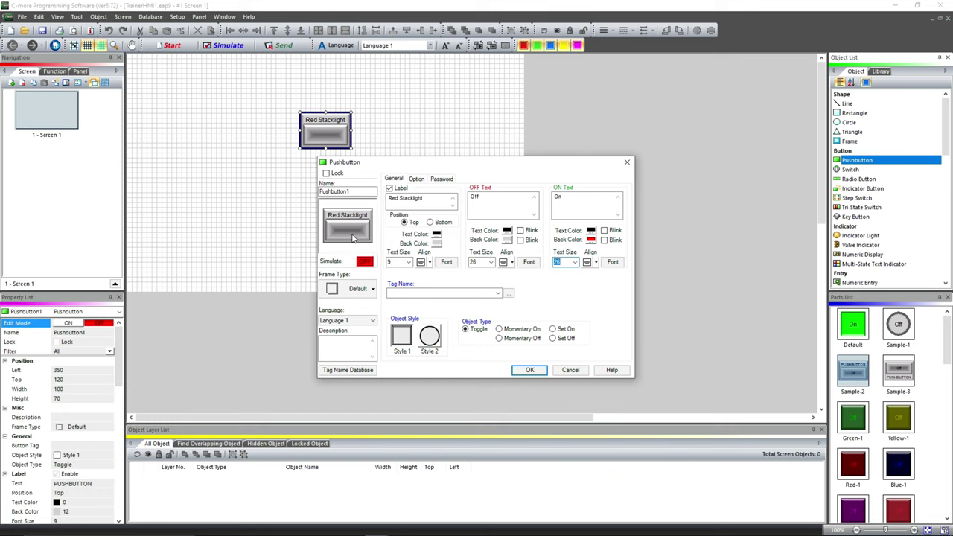
Step: Keep the default frame style after browsing the available frames
{"action": "left_click", "coordinate": [366, 290]}
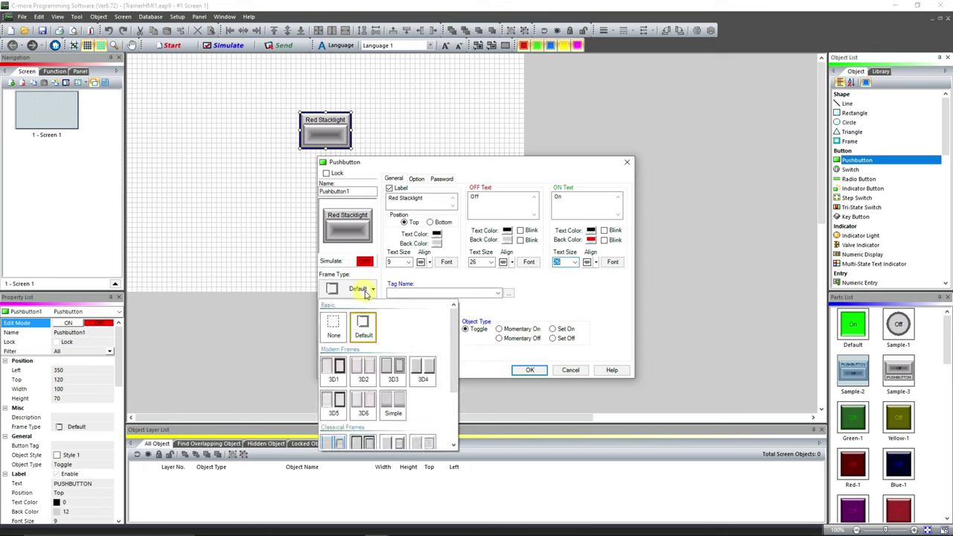
{"action": "left_click", "coordinate": [363, 290]}
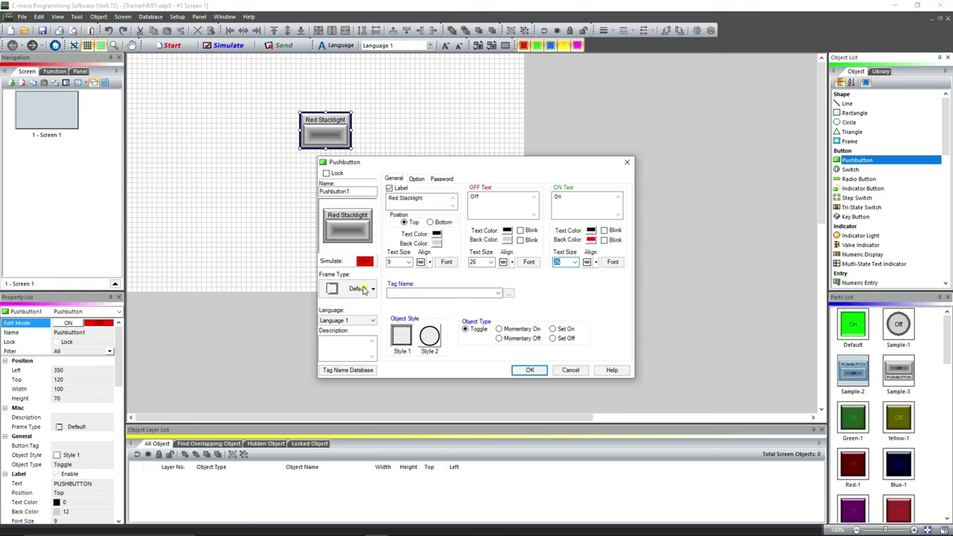
{"action": "left_click", "coordinate": [363, 289]}
{"action": "left_click", "coordinate": [563, 295]}
{"action": "left_click", "coordinate": [508, 293]}
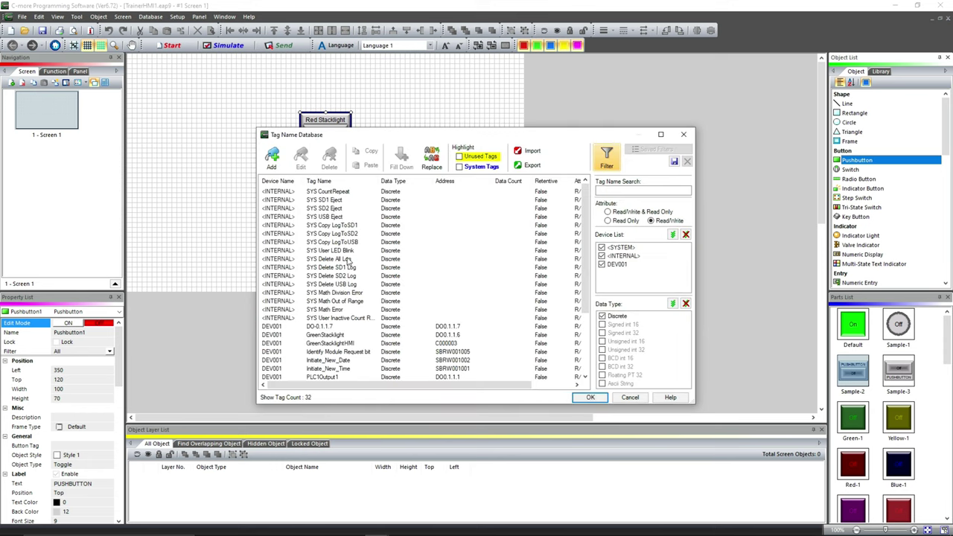
Step: Tie the pushbutton to discrete tag REDSTACKLIGHTHMI at address C000002
{"action": "scroll", "coordinate": [347, 259], "scroll_direction": "down", "scroll_amount": 4}
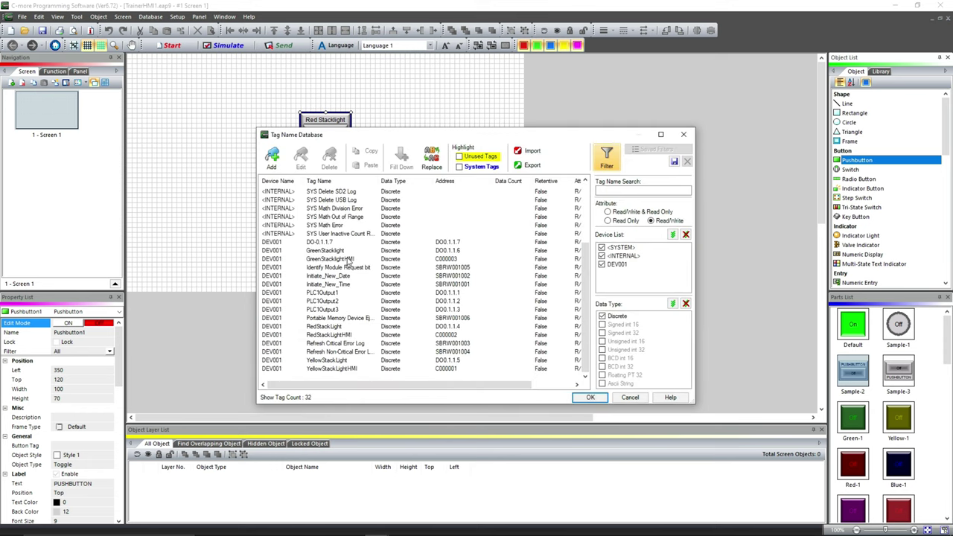
{"action": "double_click", "coordinate": [333, 335]}
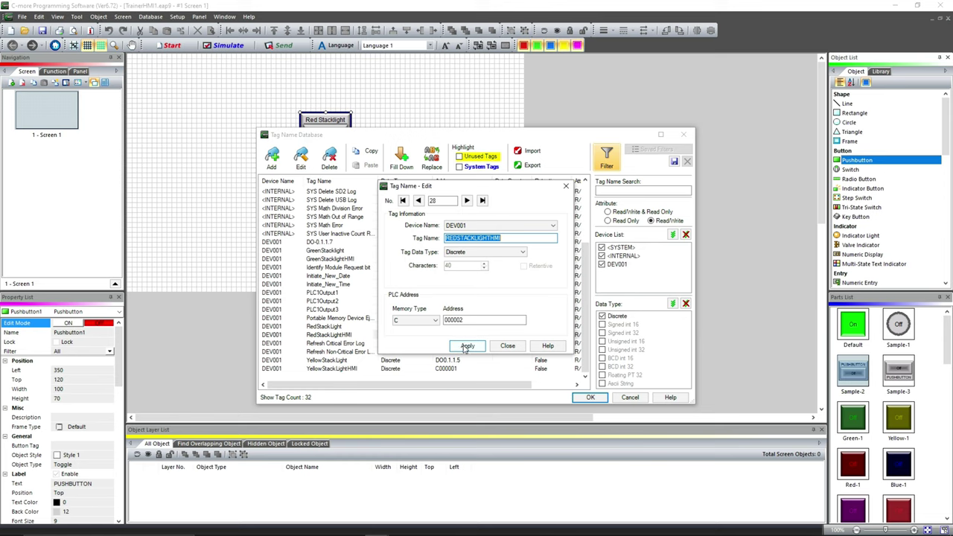
{"action": "left_click", "coordinate": [465, 347]}
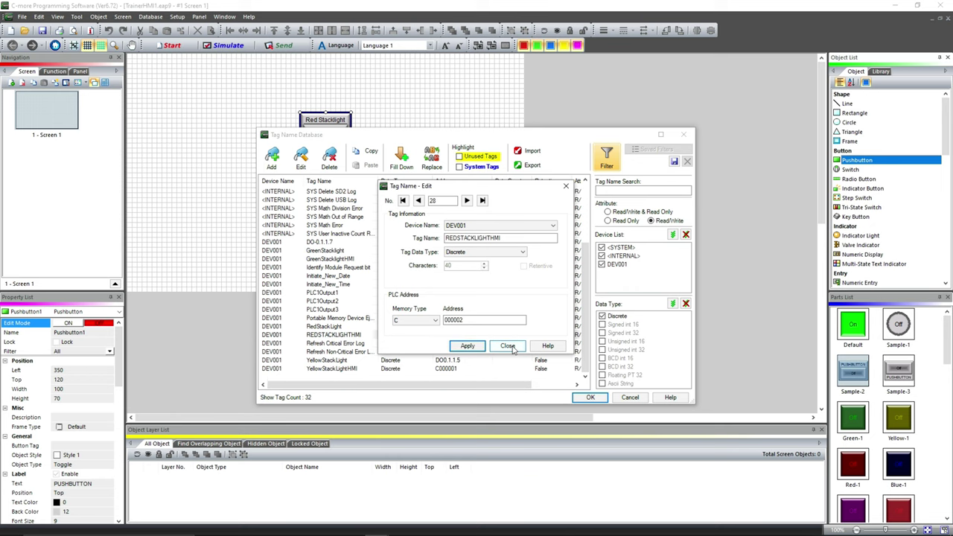
{"action": "left_click", "coordinate": [508, 346]}
{"action": "left_click", "coordinate": [589, 398]}
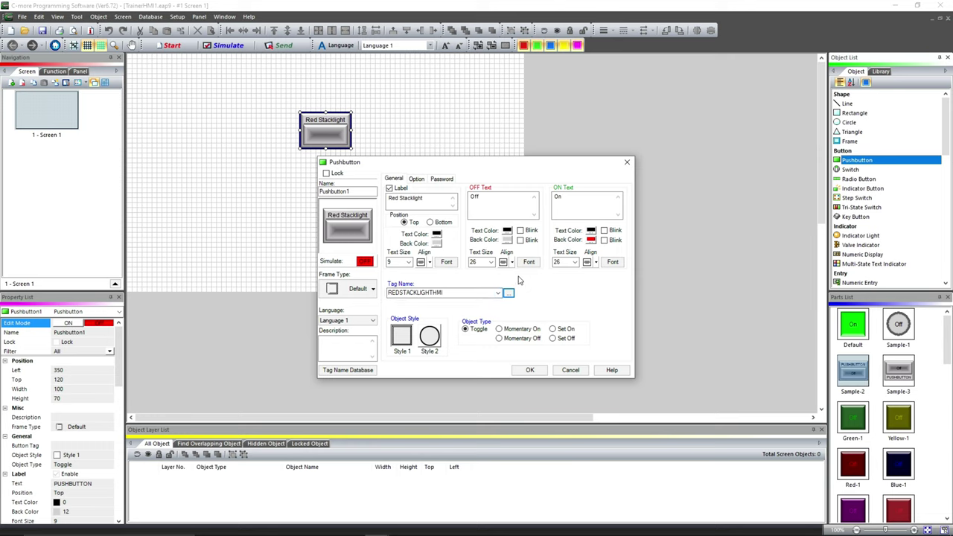
Step: Accept the Red Stacklight button, move it to the top and centre it horizontally
{"action": "left_click", "coordinate": [530, 370]}
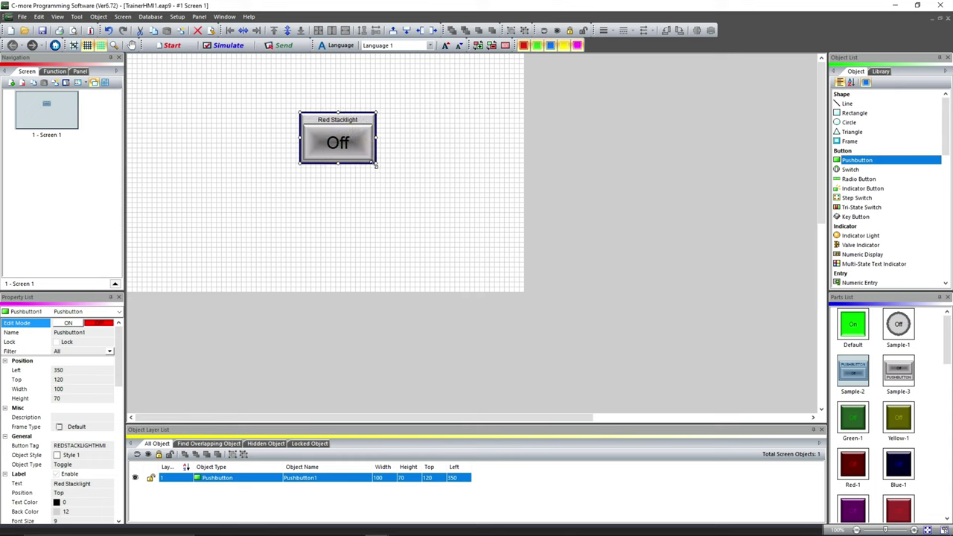
{"action": "left_click_drag", "start_coordinate": [343, 135], "coordinate": [318, 77]}
{"action": "left_click", "coordinate": [244, 30]}
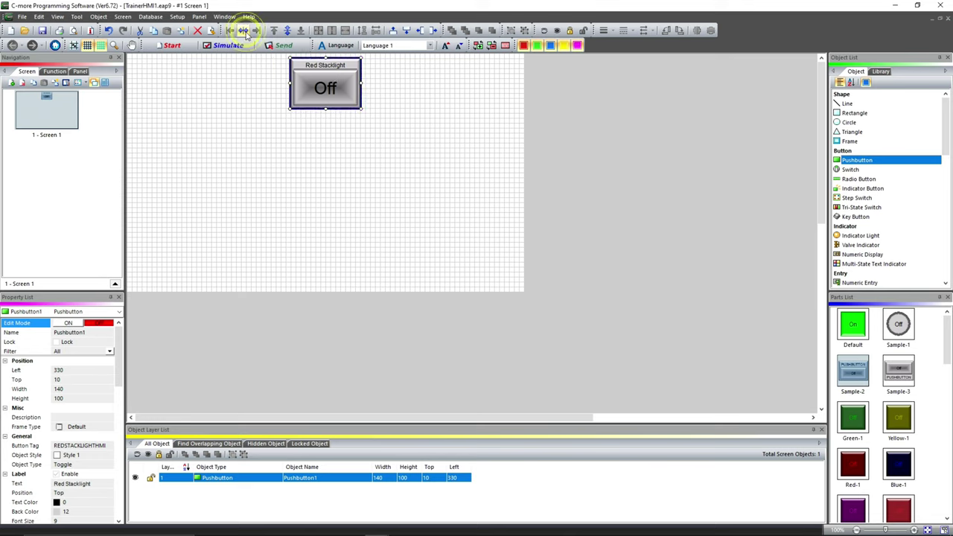
Step: Test the button's preview toggling between red On and Off, then close its properties
{"action": "double_click", "coordinate": [324, 90]}
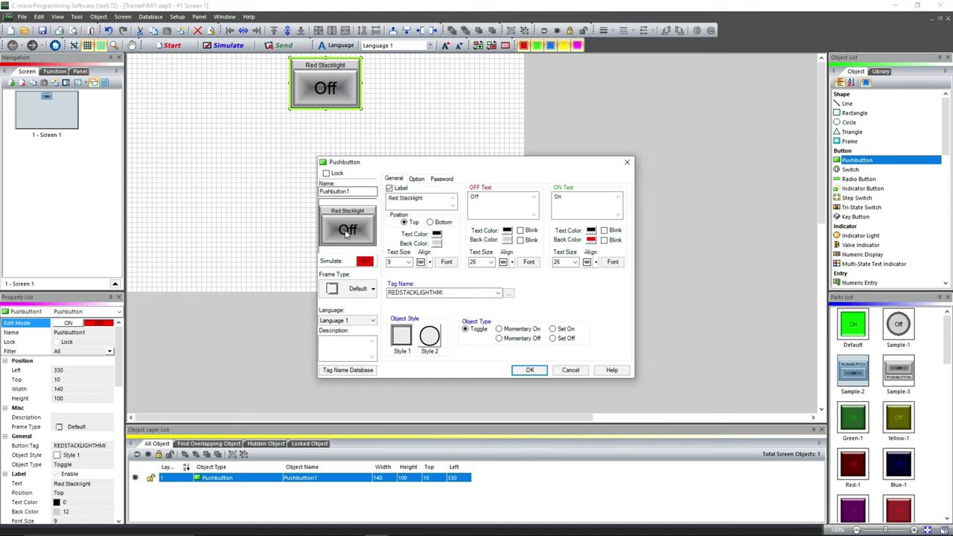
{"action": "left_click", "coordinate": [365, 261]}
{"action": "left_click", "coordinate": [365, 261]}
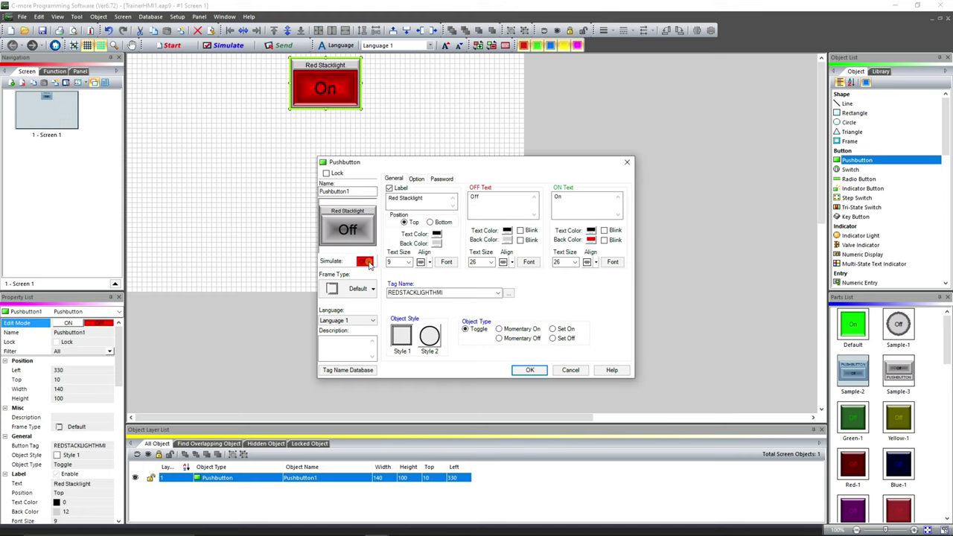
{"action": "left_click", "coordinate": [365, 261]}
{"action": "left_click", "coordinate": [366, 262]}
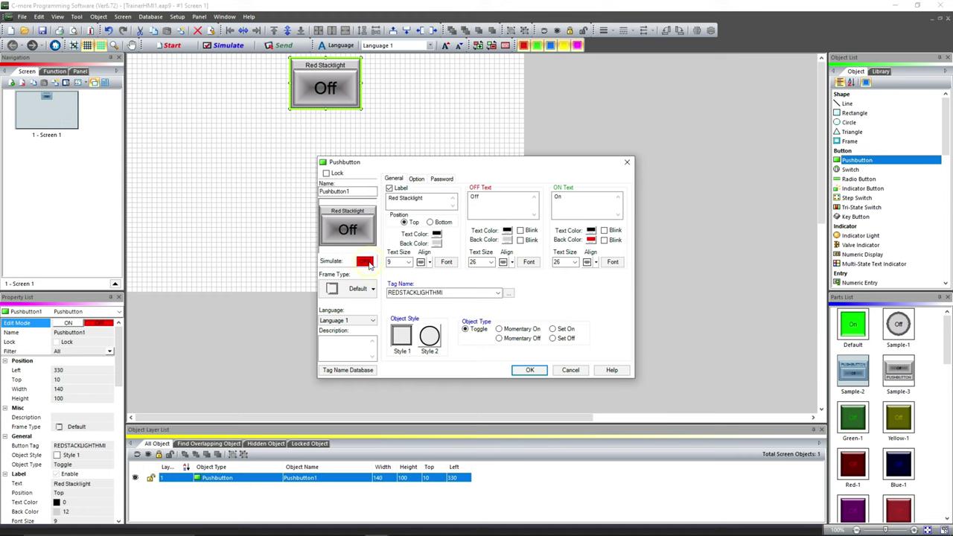
{"action": "left_click", "coordinate": [366, 262]}
{"action": "left_click", "coordinate": [366, 262]}
{"action": "left_click", "coordinate": [366, 262]}
{"action": "left_click", "coordinate": [366, 262]}
{"action": "left_click", "coordinate": [366, 261]}
{"action": "left_click", "coordinate": [366, 262]}
{"action": "left_click", "coordinate": [366, 262]}
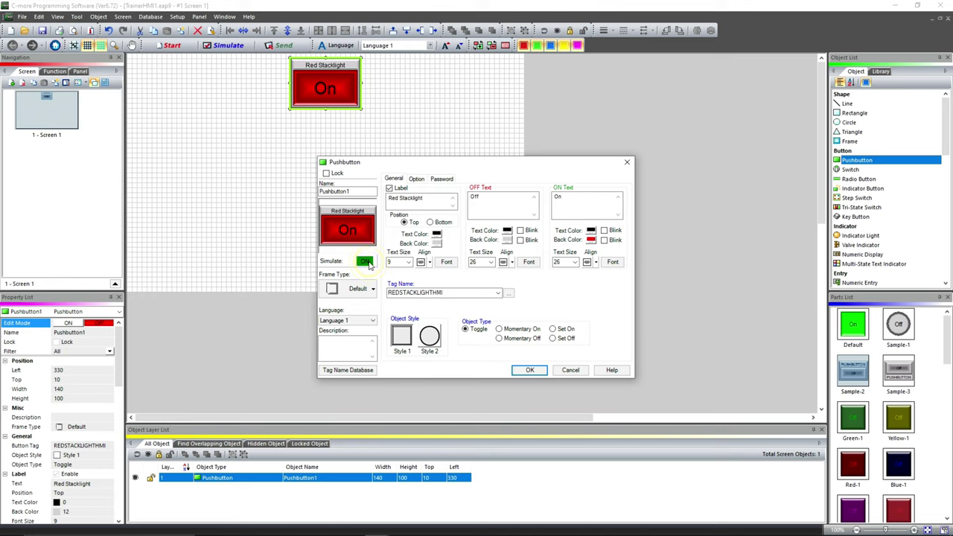
{"action": "left_click", "coordinate": [366, 262]}
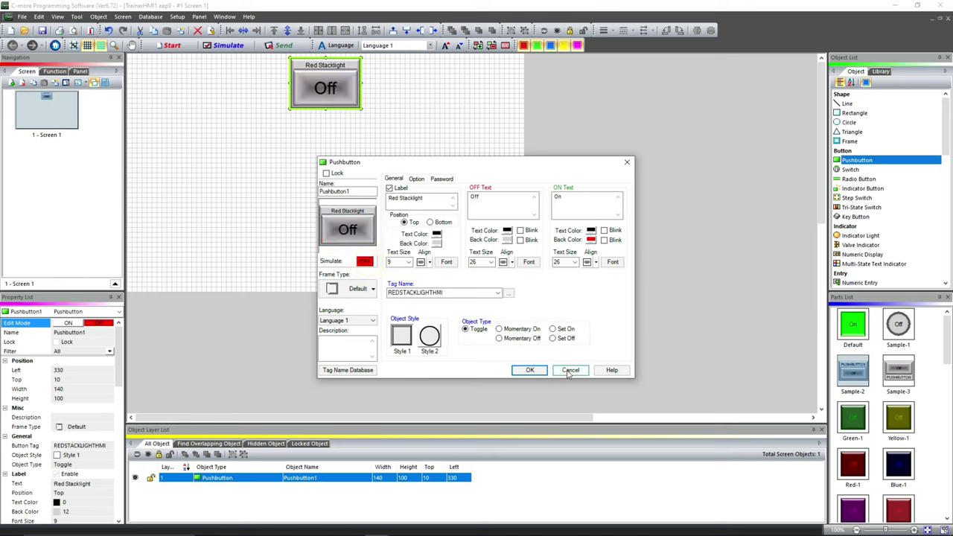
{"action": "left_click", "coordinate": [529, 370]}
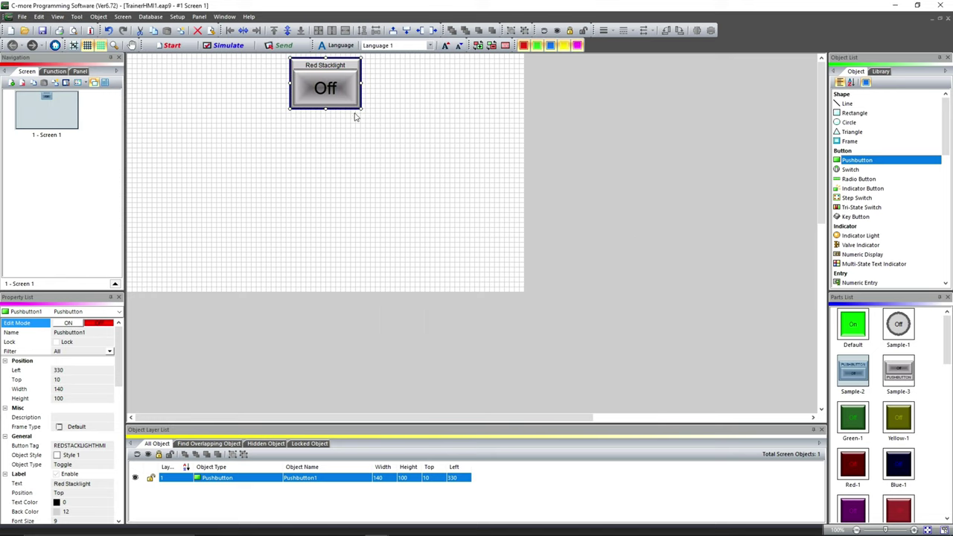
Step: Paste two copies of the Red Stacklight button and arrange all three at Tops 10, 130 and 250
{"action": "right_click", "coordinate": [332, 87]}
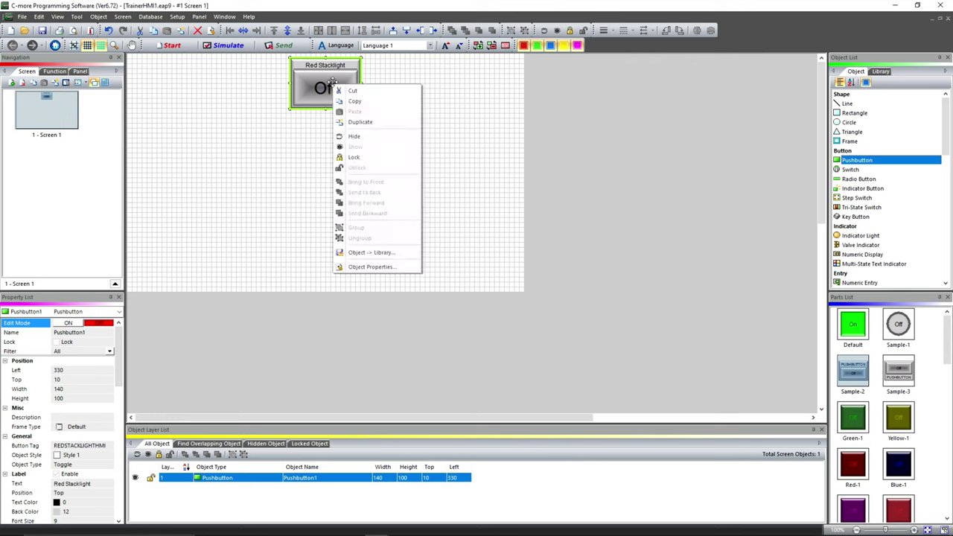
{"action": "left_click", "coordinate": [364, 104]}
{"action": "right_click", "coordinate": [313, 182]}
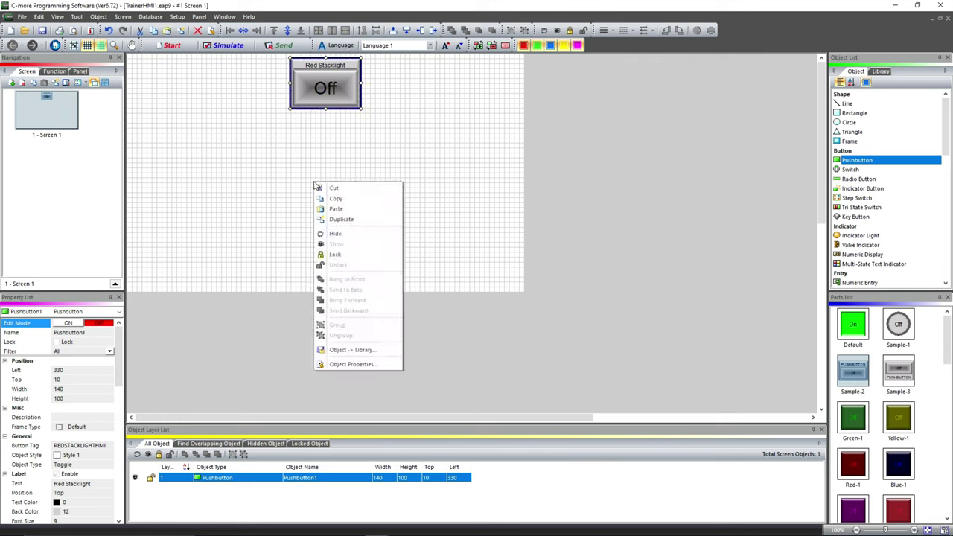
{"action": "left_click", "coordinate": [343, 211]}
{"action": "right_click", "coordinate": [344, 211]}
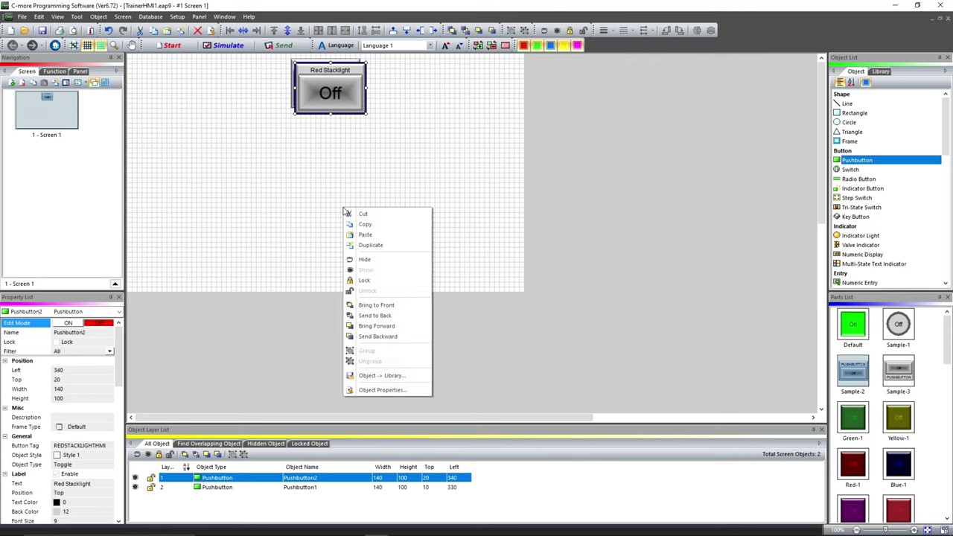
{"action": "left_click", "coordinate": [361, 235]}
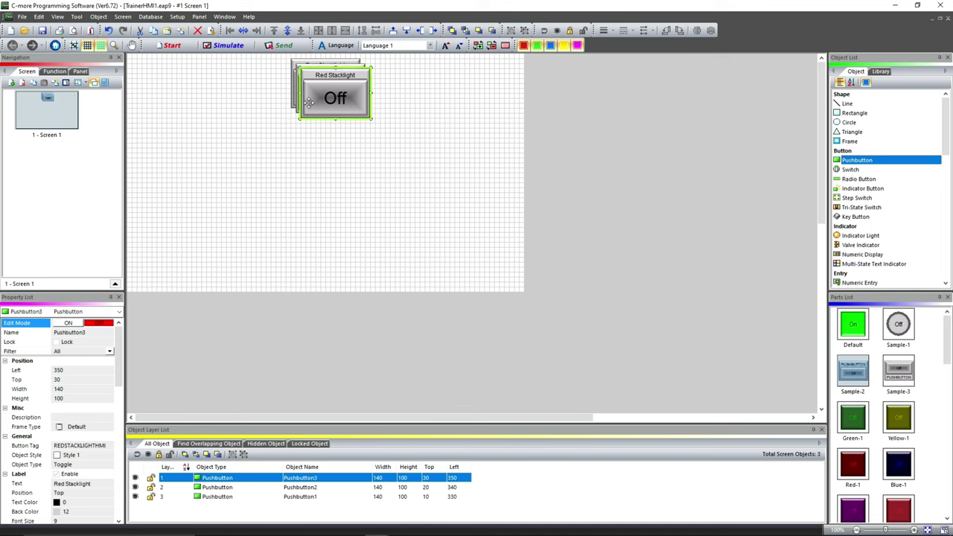
{"action": "left_click_drag", "start_coordinate": [316, 96], "coordinate": [307, 209]}
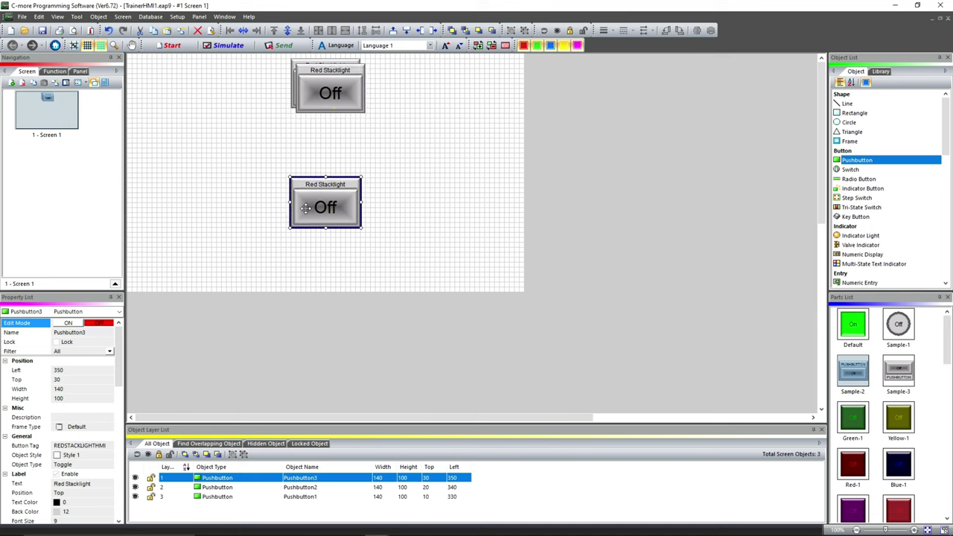
{"action": "left_click_drag", "start_coordinate": [333, 87], "coordinate": [330, 138]}
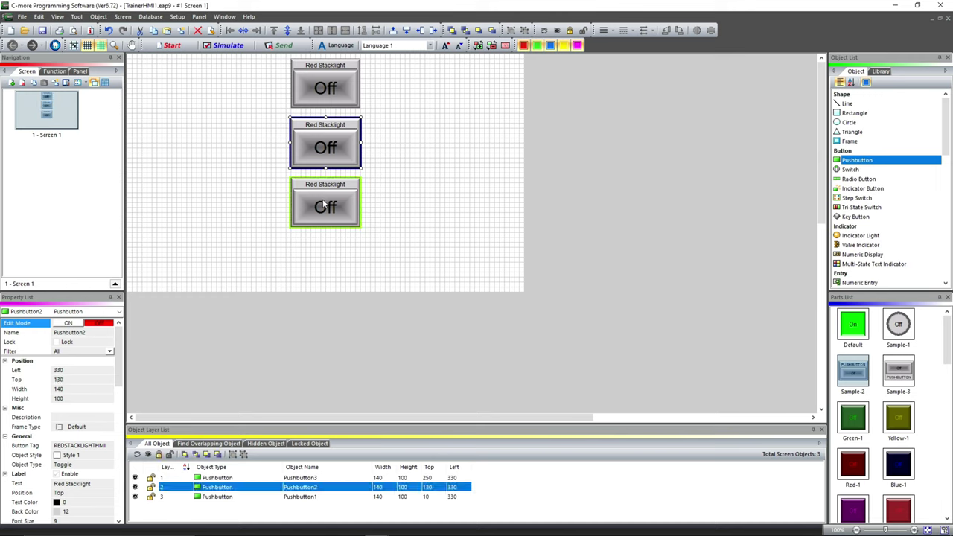
Step: Relabel the middle button from Red to 'Yellow Stacklight'
{"action": "double_click", "coordinate": [311, 138]}
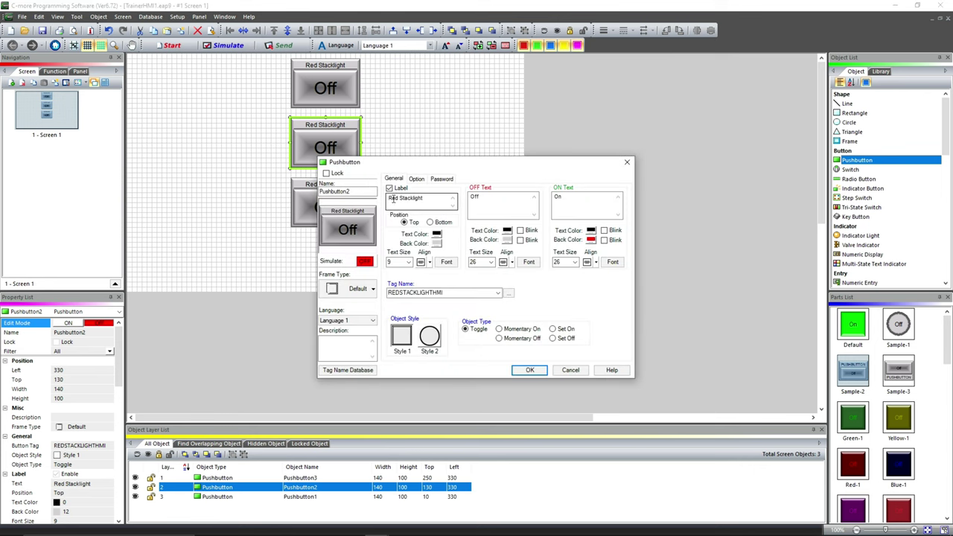
{"action": "left_click_drag", "start_coordinate": [398, 198], "coordinate": [387, 199]}
{"action": "type", "text": "Yellow"}
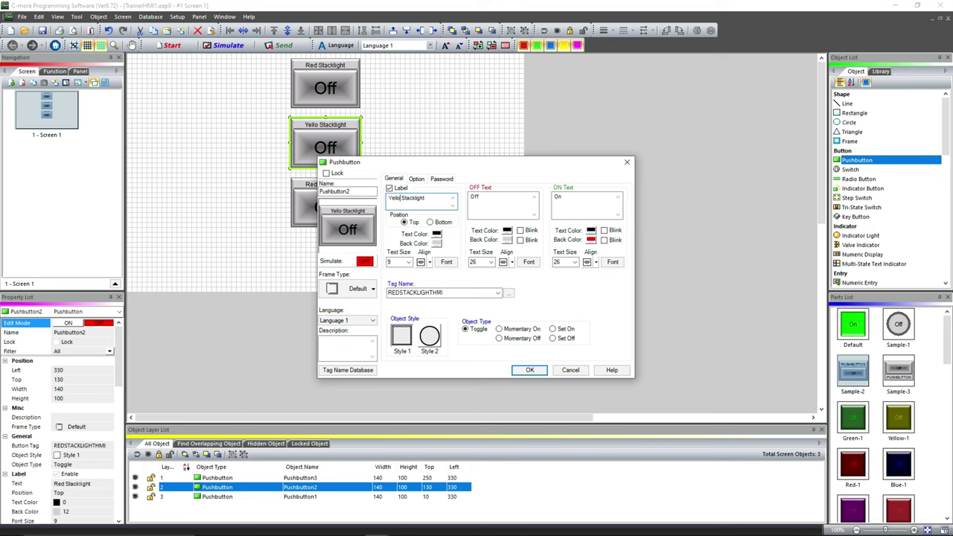
Step: Rename the YellowStackLightHMI tag to YELLOWSTACKLIGHTHMI and assign it to the button
{"action": "left_click", "coordinate": [509, 292]}
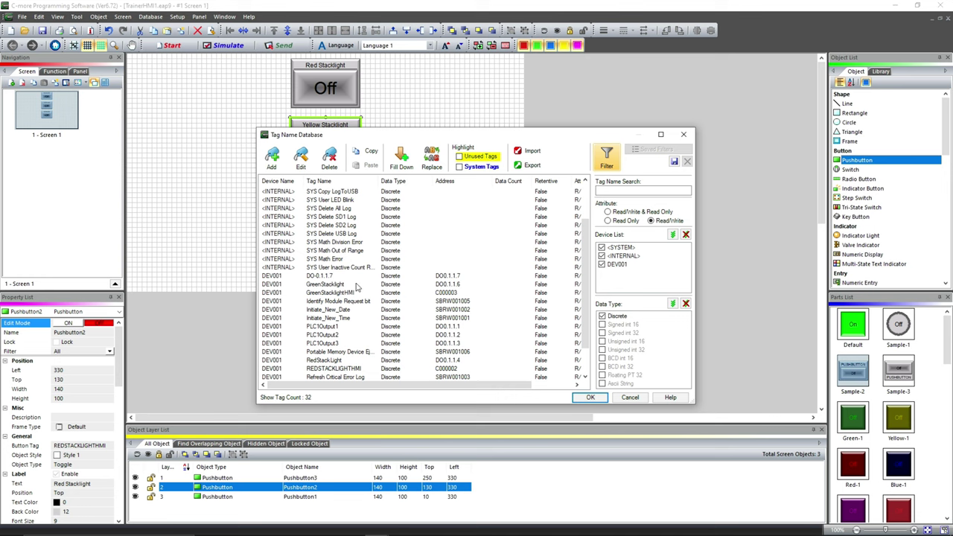
{"action": "scroll", "coordinate": [356, 286], "scroll_direction": "down", "scroll_amount": 2}
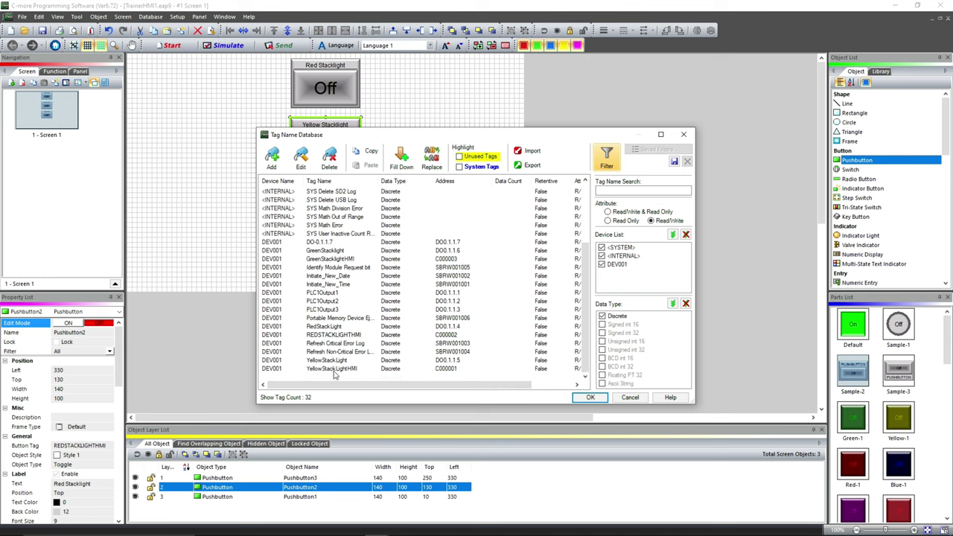
{"action": "double_click", "coordinate": [335, 369]}
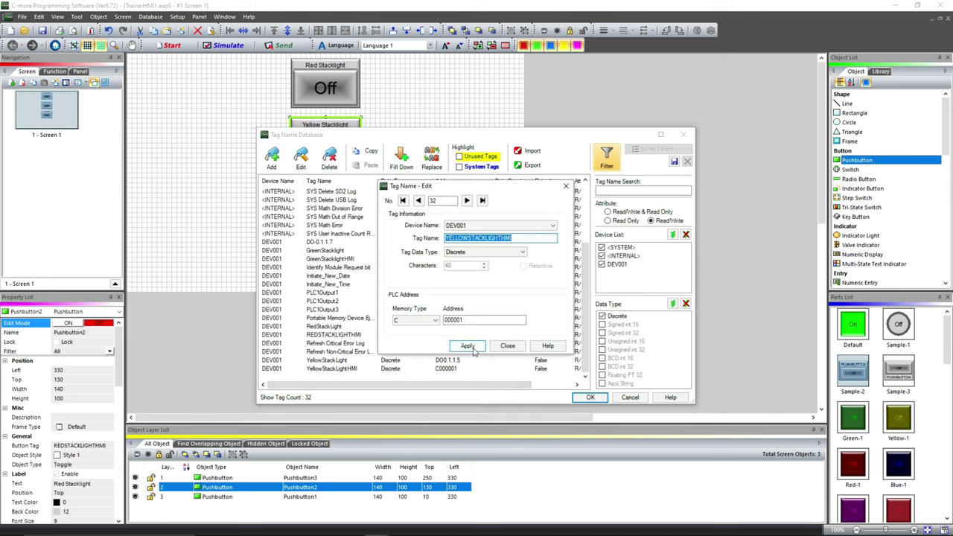
{"action": "left_click", "coordinate": [468, 346]}
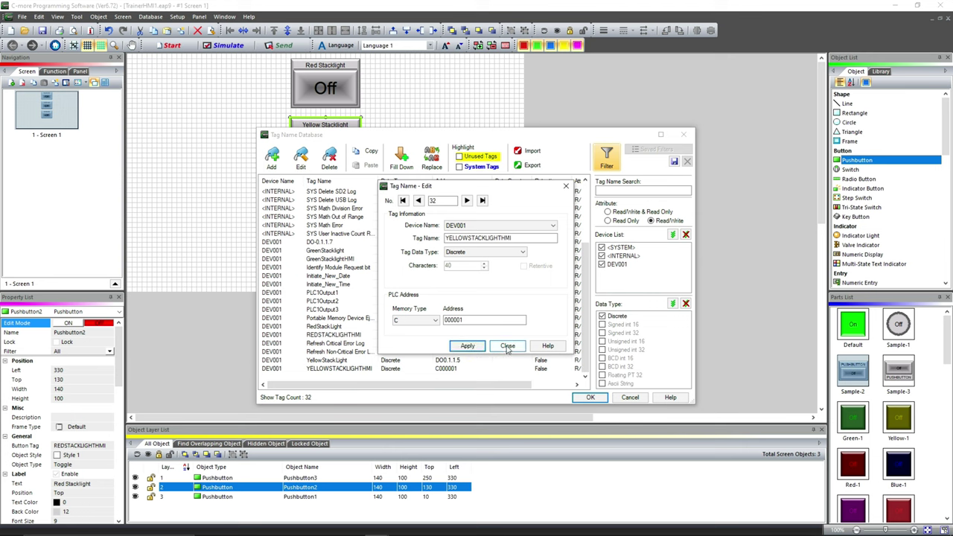
{"action": "left_click", "coordinate": [507, 346]}
{"action": "left_click", "coordinate": [588, 398]}
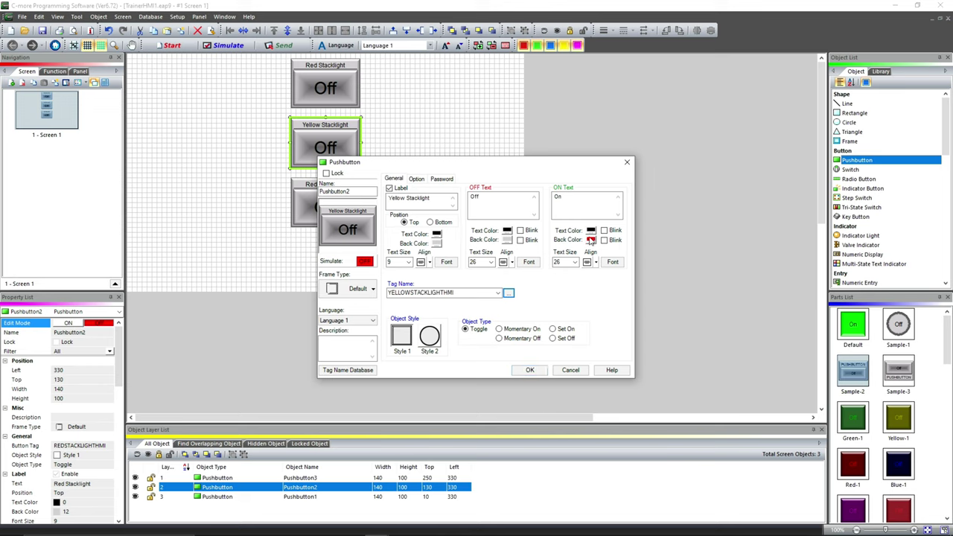
Step: Set the button's ON background colour to yellow and save its settings
{"action": "left_click", "coordinate": [590, 239]}
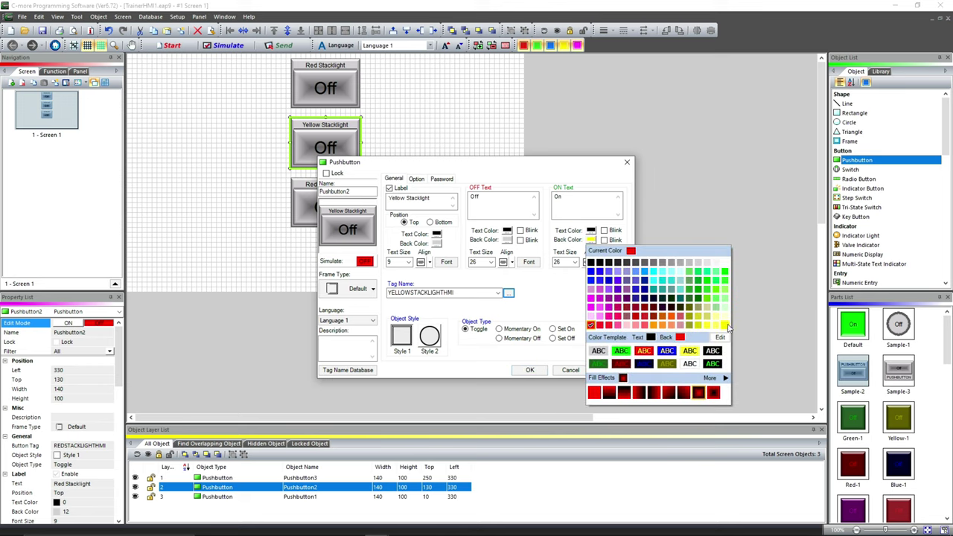
{"action": "left_click", "coordinate": [725, 326]}
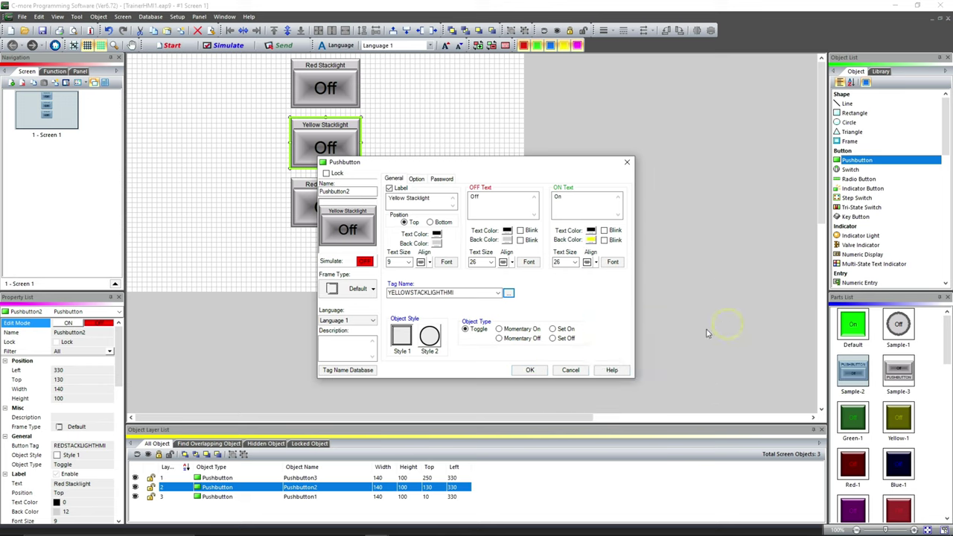
{"action": "left_click", "coordinate": [530, 370]}
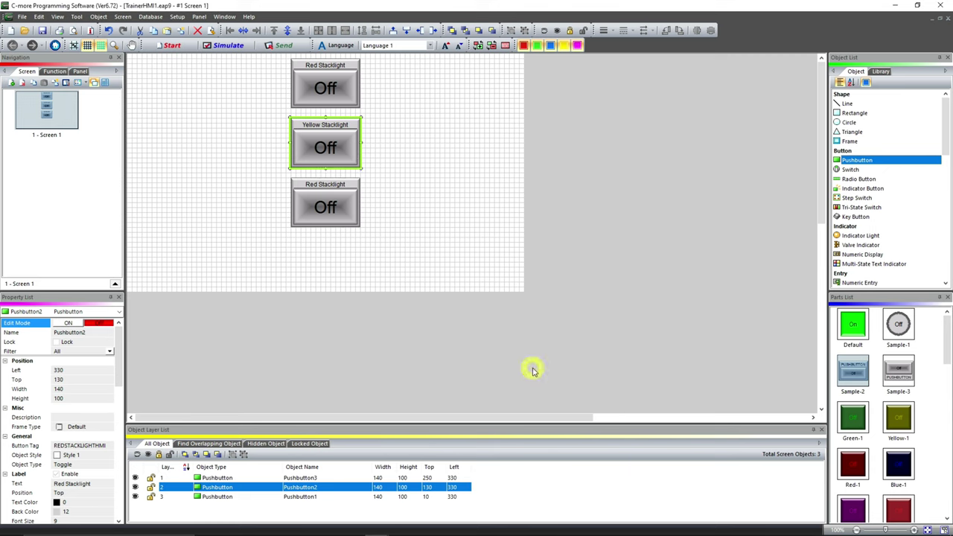
Step: Relabel the bottom button 'Green Stacklight' with a green ON background
{"action": "left_click", "coordinate": [326, 213]}
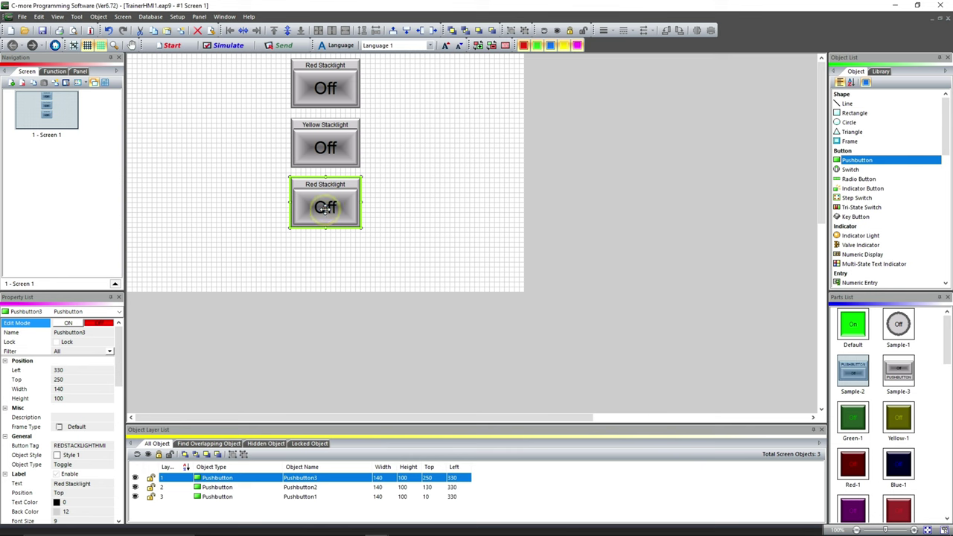
{"action": "double_click", "coordinate": [325, 209]}
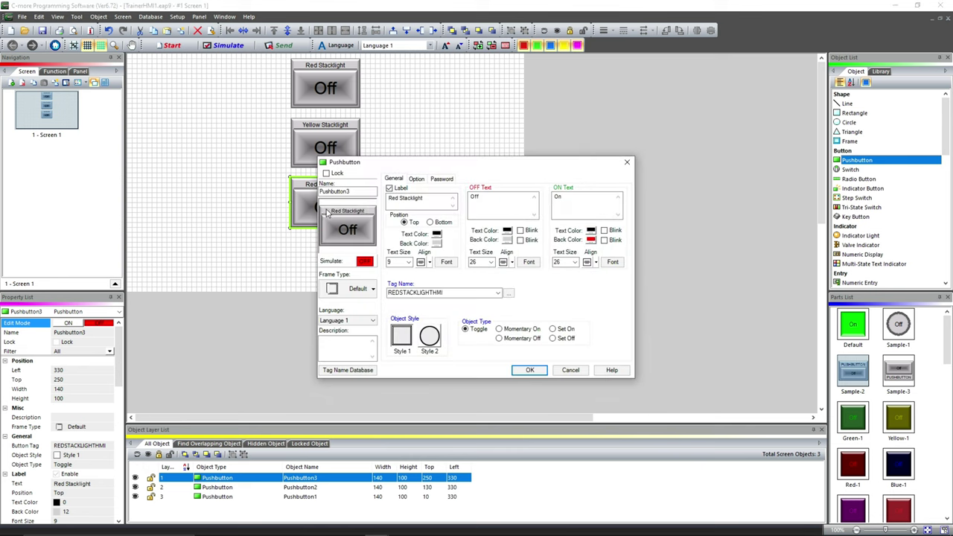
{"action": "left_click", "coordinate": [399, 200]}
{"action": "left_click_drag", "start_coordinate": [395, 198], "coordinate": [375, 209]}
{"action": "type", "text": "Green"}
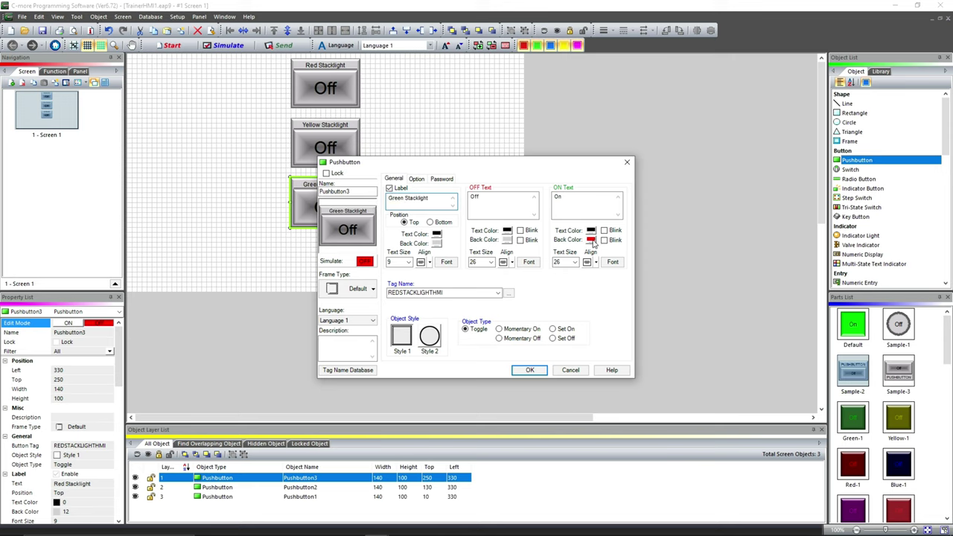
{"action": "left_click", "coordinate": [591, 241]}
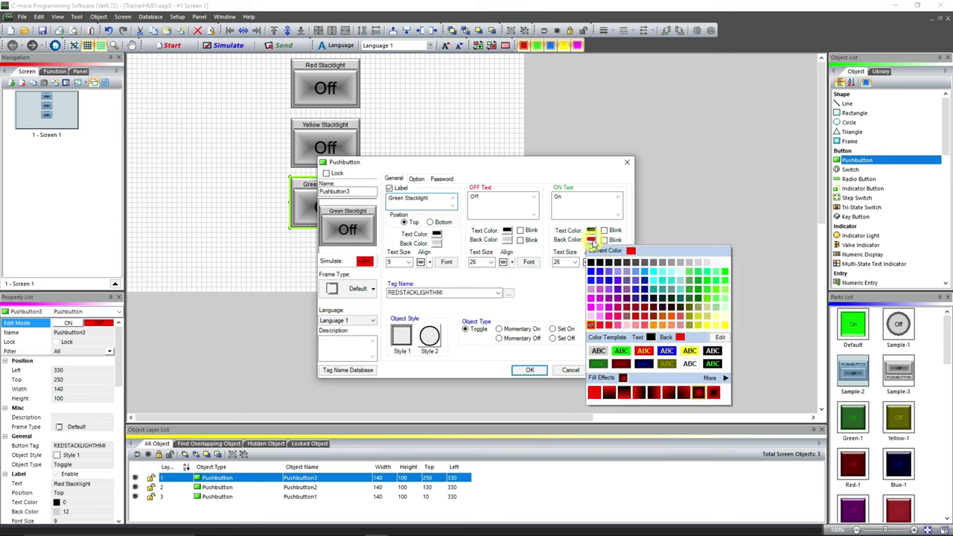
{"action": "left_click", "coordinate": [725, 274]}
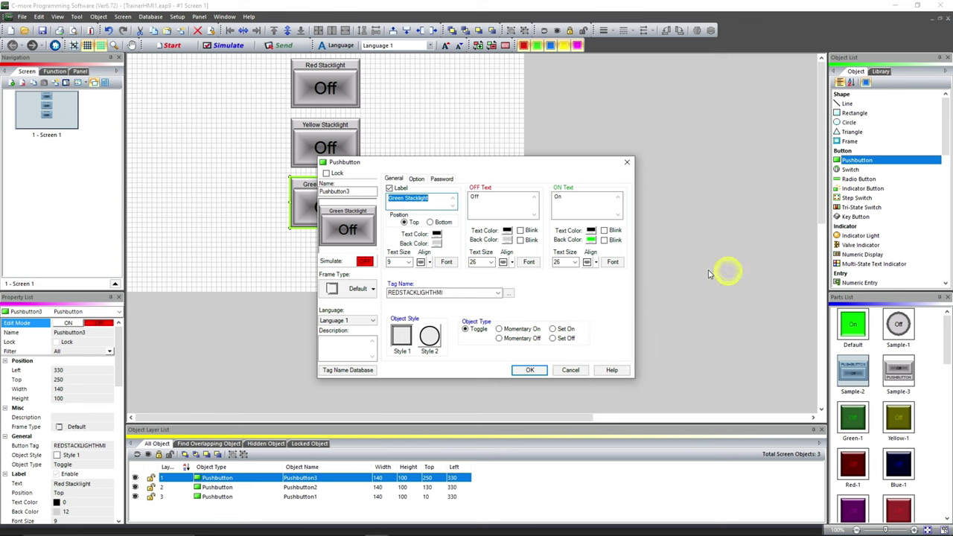
Step: Rename the GreenStacklightHMI tag to GREENSTACKLIGHTHMI, assign it, and save the button
{"action": "left_click", "coordinate": [509, 294]}
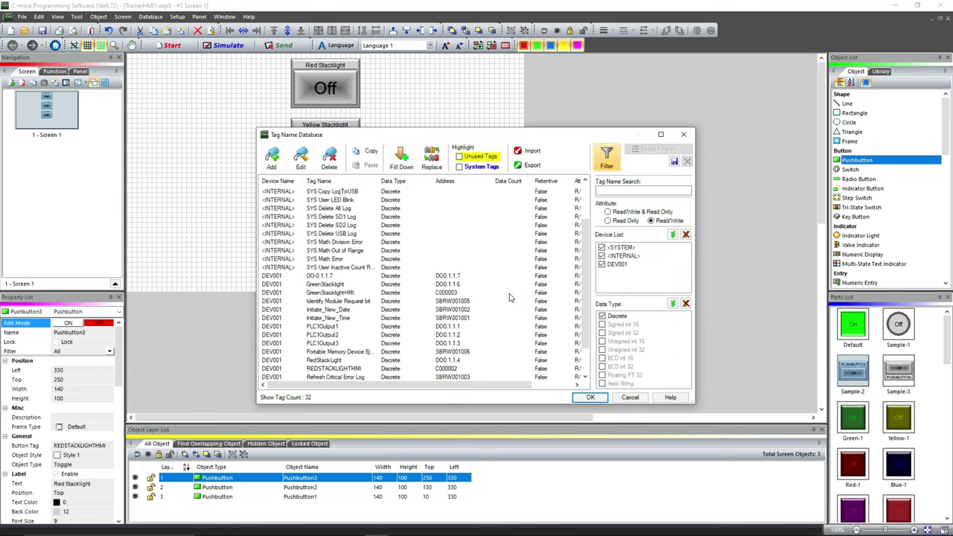
{"action": "double_click", "coordinate": [344, 296]}
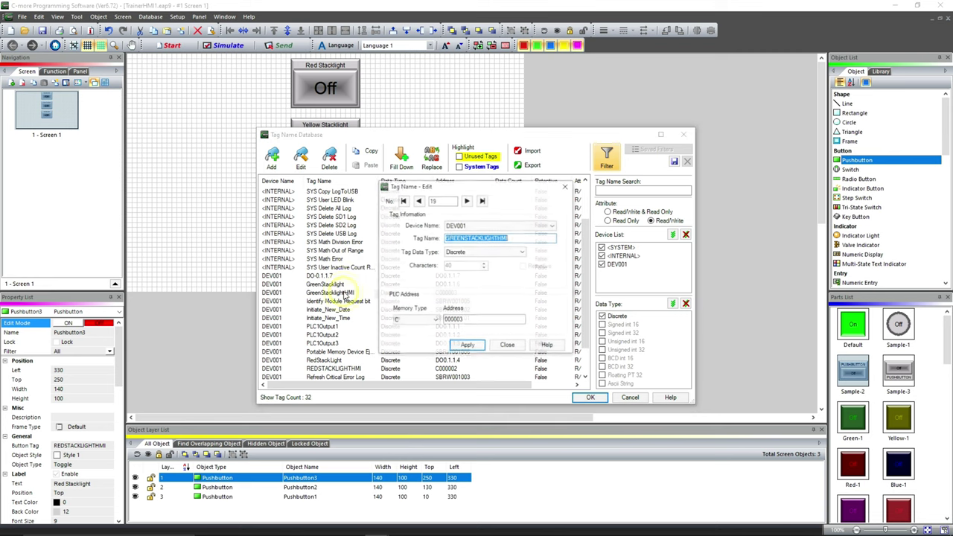
{"action": "left_click", "coordinate": [466, 346]}
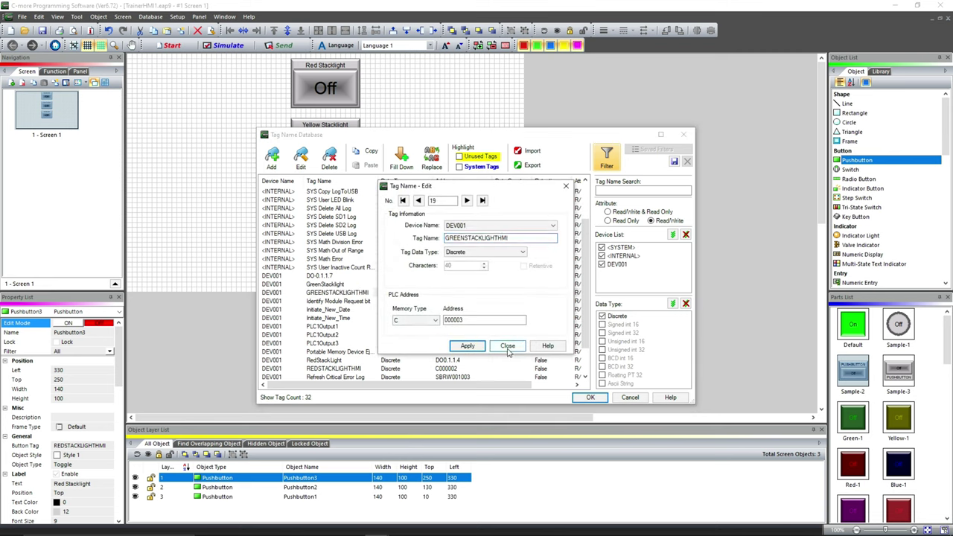
{"action": "left_click", "coordinate": [507, 346]}
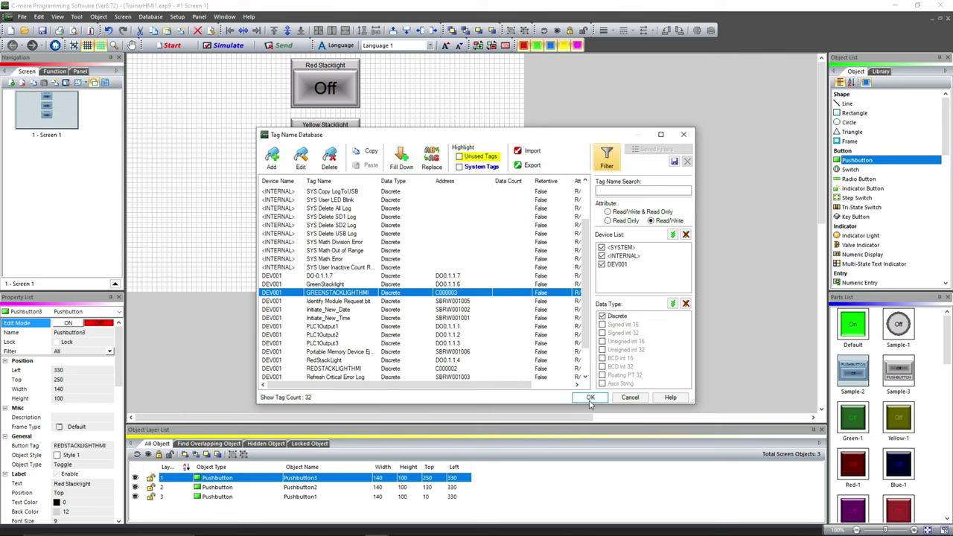
{"action": "left_click", "coordinate": [589, 397]}
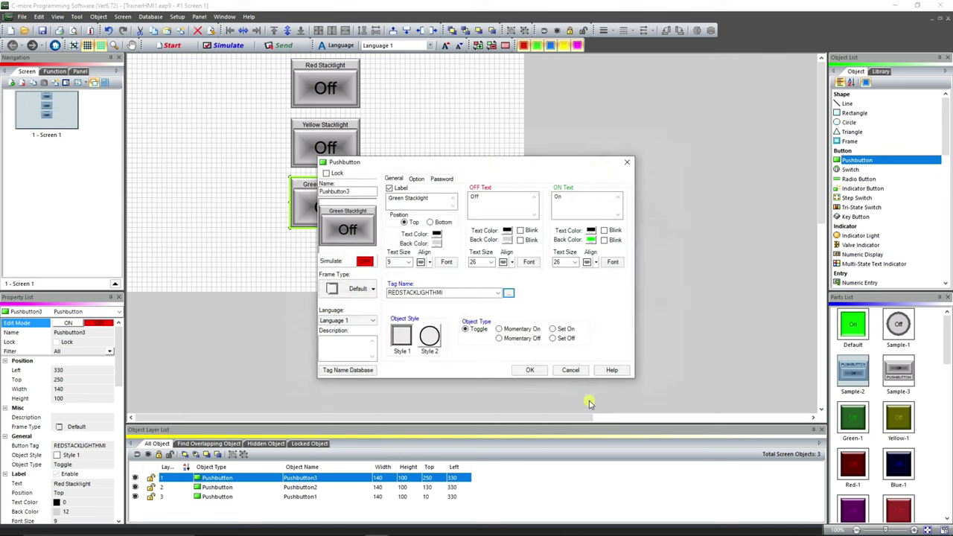
{"action": "left_click", "coordinate": [529, 370]}
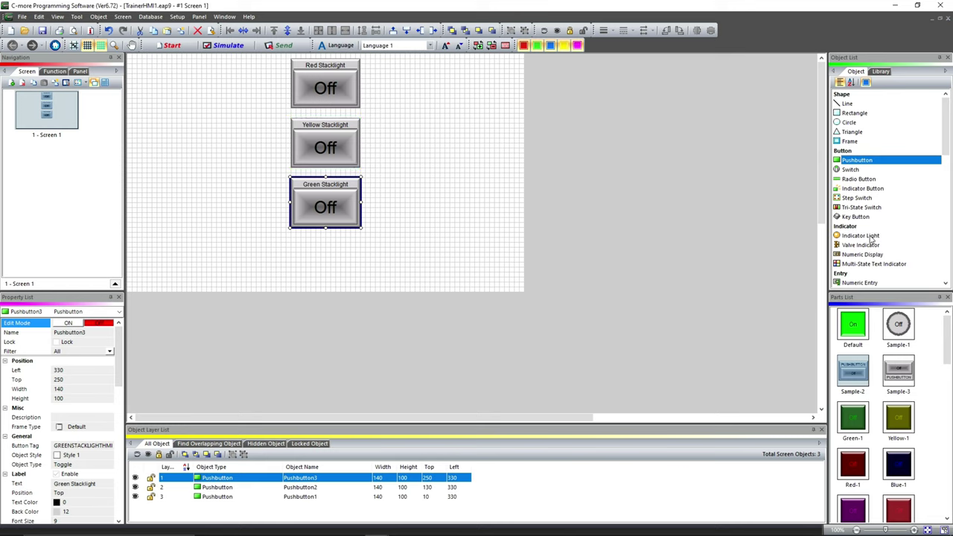
{"action": "double_click", "coordinate": [863, 188]}
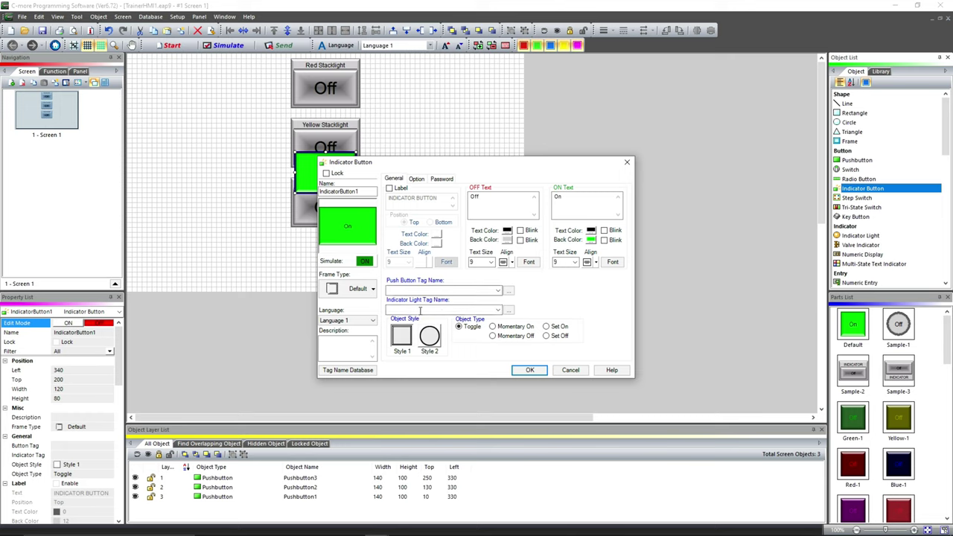
{"action": "left_click", "coordinate": [573, 371]}
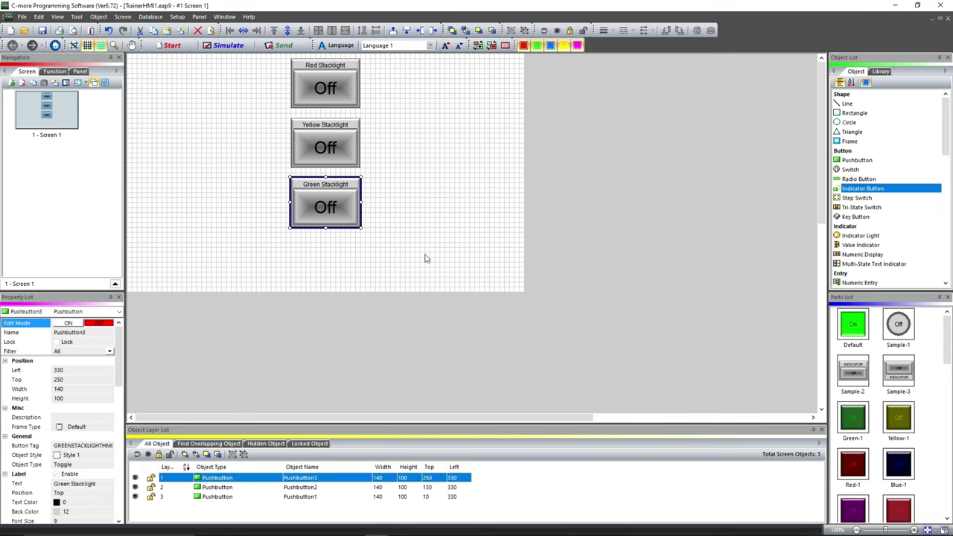
{"action": "left_click", "coordinate": [413, 217]}
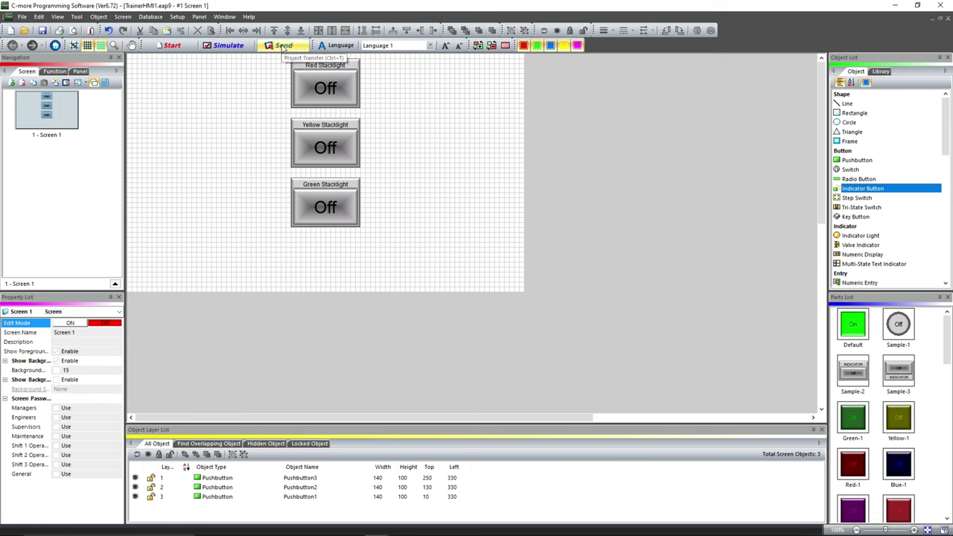
Step: Choose an Ethernet transfer to the EA9 panel at 10.10.10.5 and start sending
{"action": "left_click", "coordinate": [282, 44]}
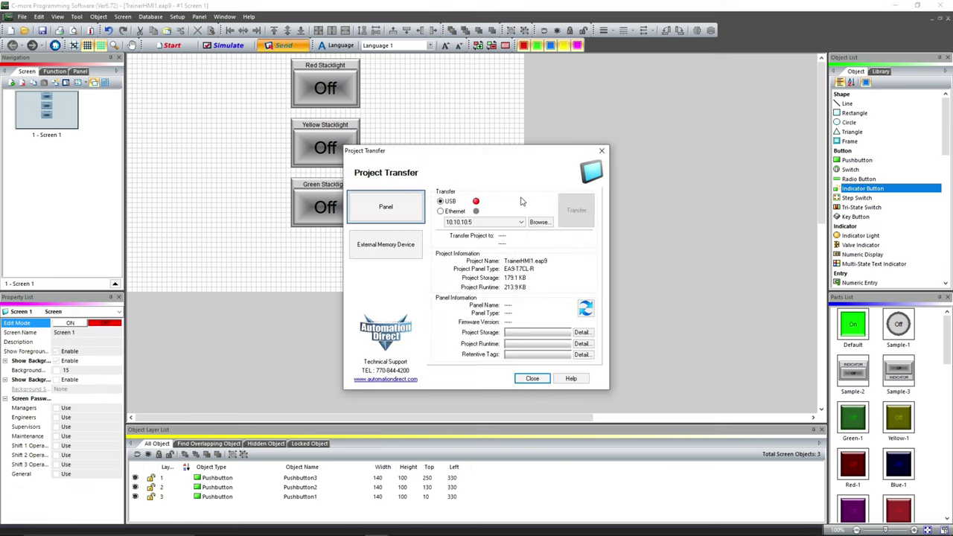
{"action": "left_click", "coordinate": [440, 212]}
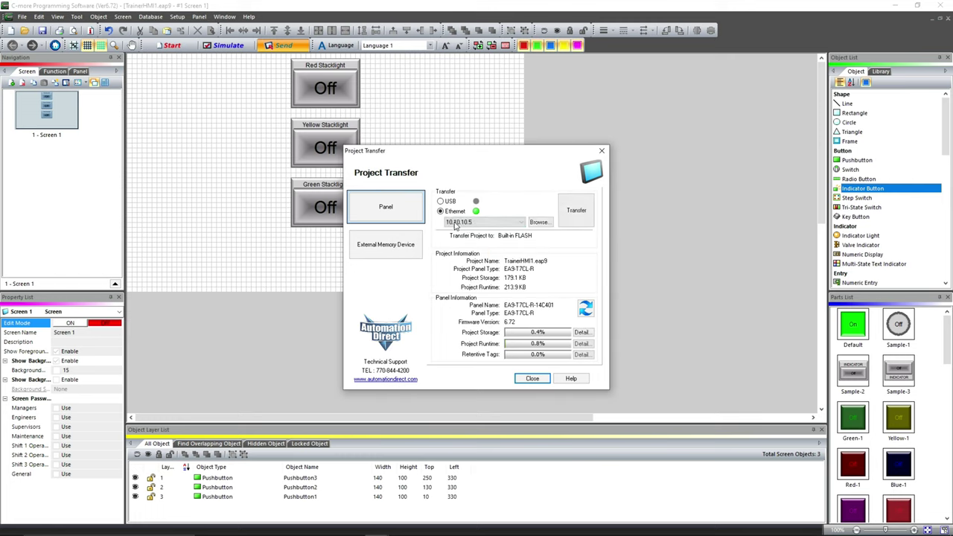
{"action": "left_click", "coordinate": [570, 213]}
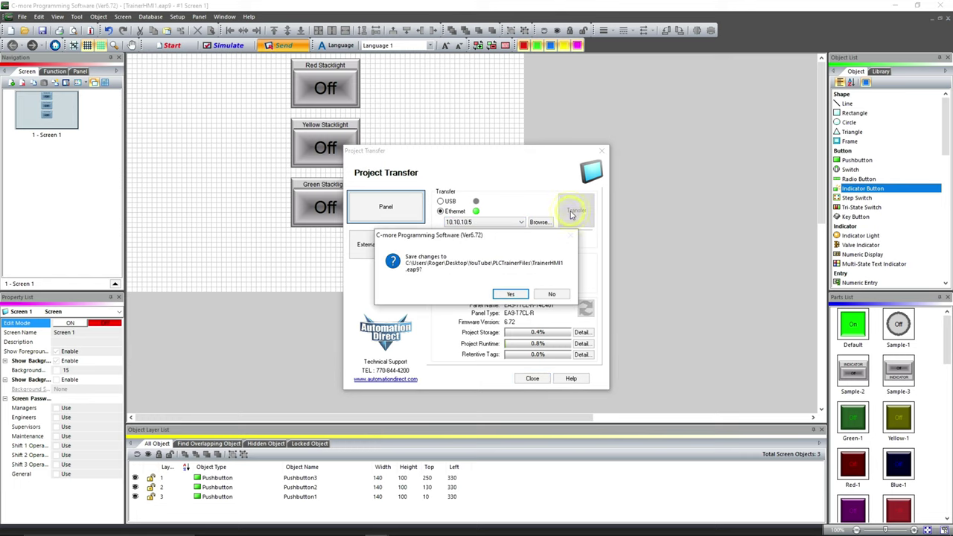
Step: Save the project as TrainerHMI1 and acknowledge the Transfer OK message
{"action": "left_click", "coordinate": [517, 294]}
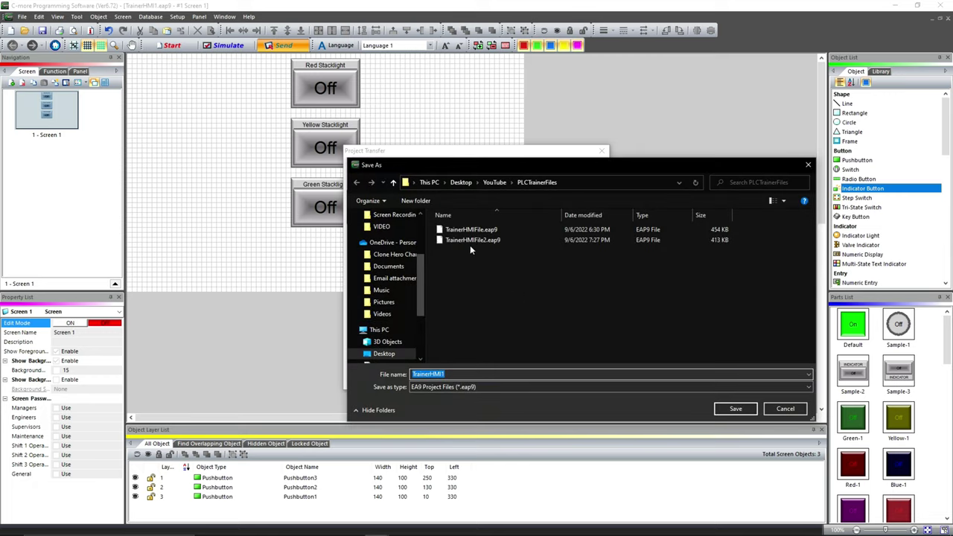
{"action": "left_click", "coordinate": [738, 408]}
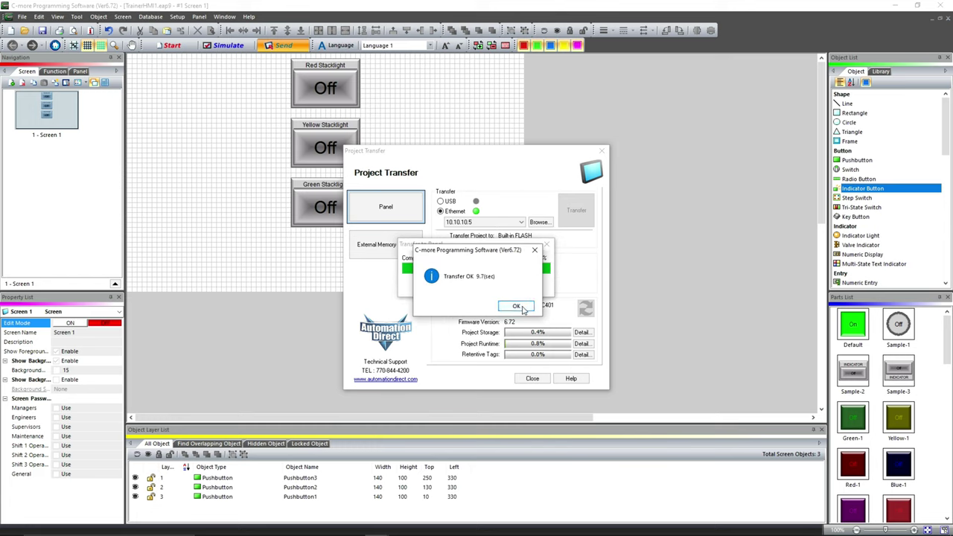
{"action": "left_click", "coordinate": [521, 307]}
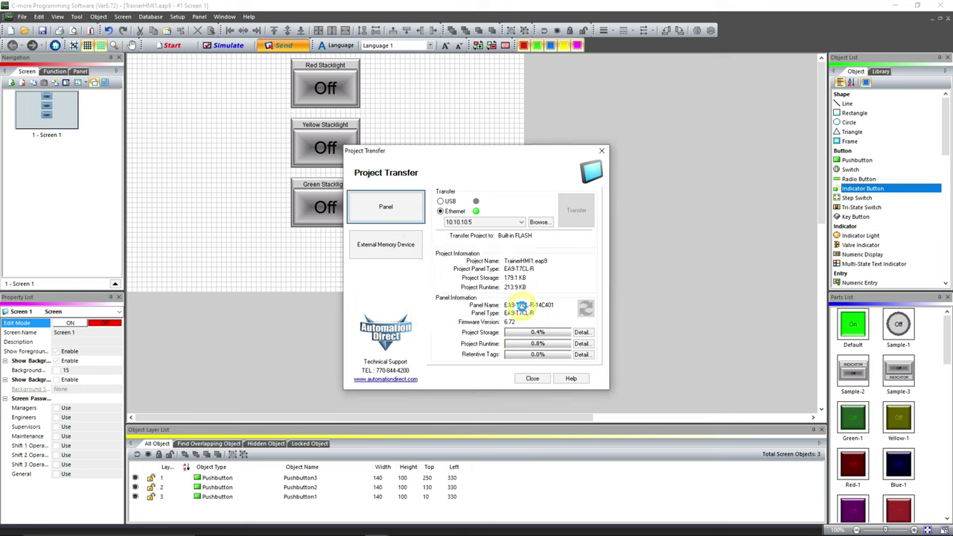
{"action": "left_click", "coordinate": [532, 378]}
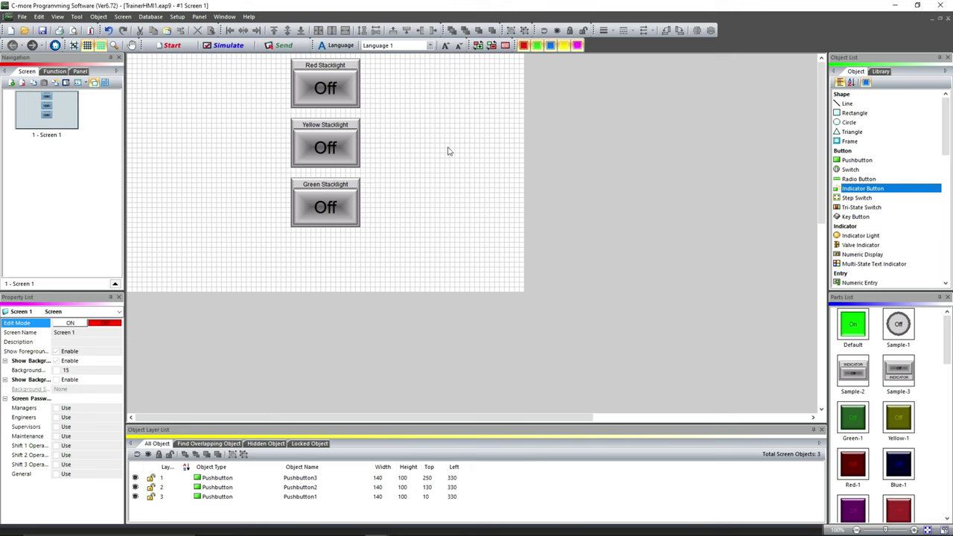